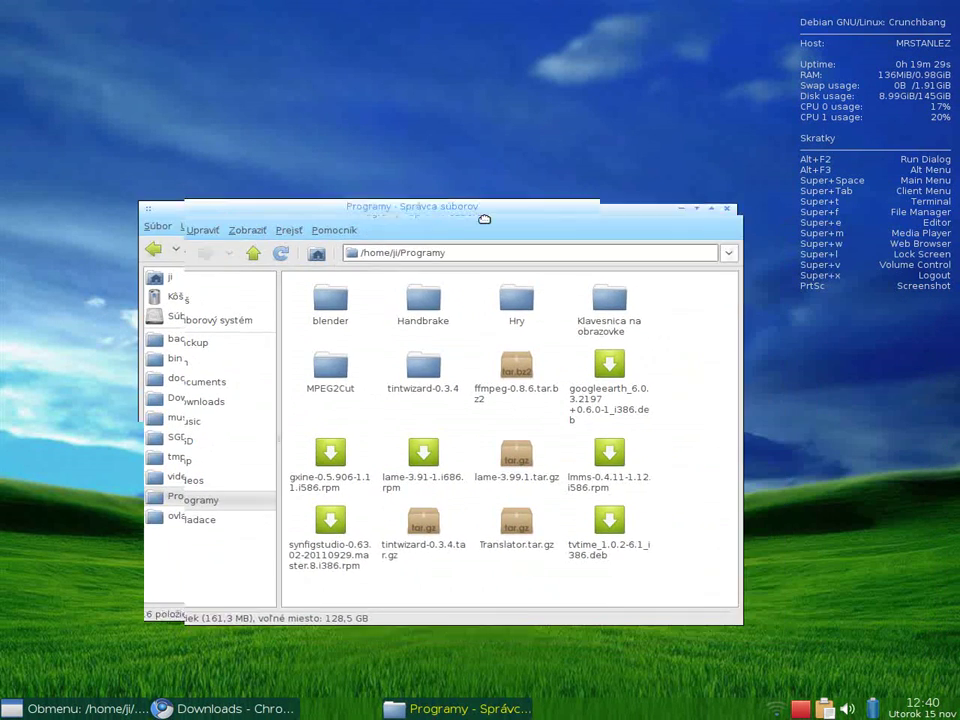
# Step: Switch to the Chromium downloads window and open the options of the xvidcap-1.1.7.tar.gz download
pyautogui.doubleClick(664, 200)
pyautogui.doubleClick(664, 200)
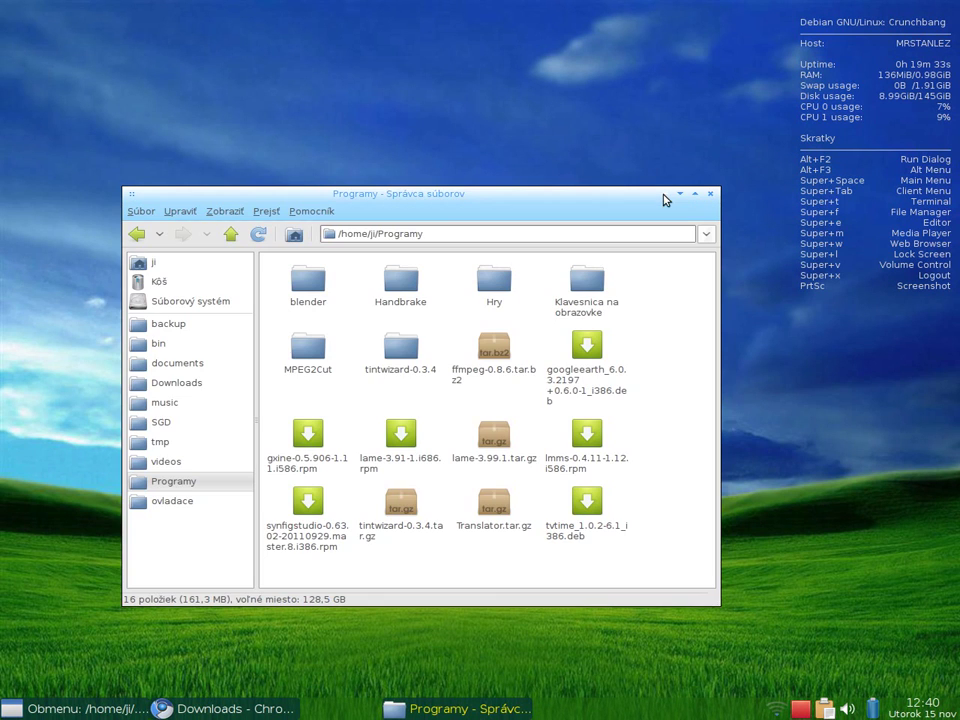
pyautogui.click(224, 709)
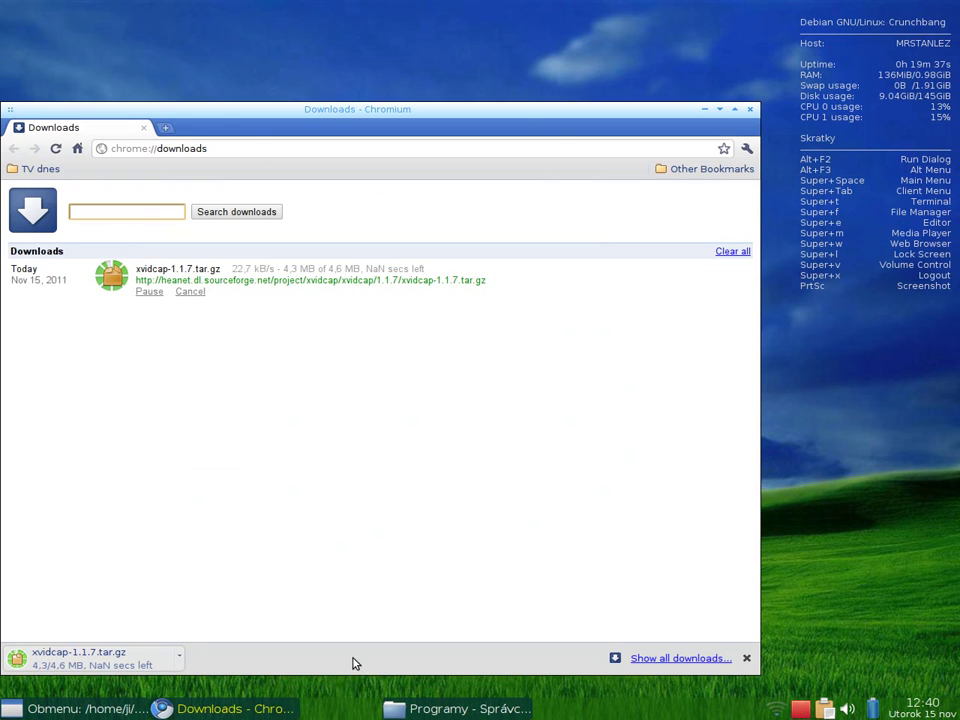
pyautogui.hotkey('alt', 'Tab')
pyautogui.hotkey('alt', 'Tab')
pyautogui.hotkey('alt', 'Tab')
pyautogui.hotkey('alt', 'Tab')
pyautogui.click(180, 658)
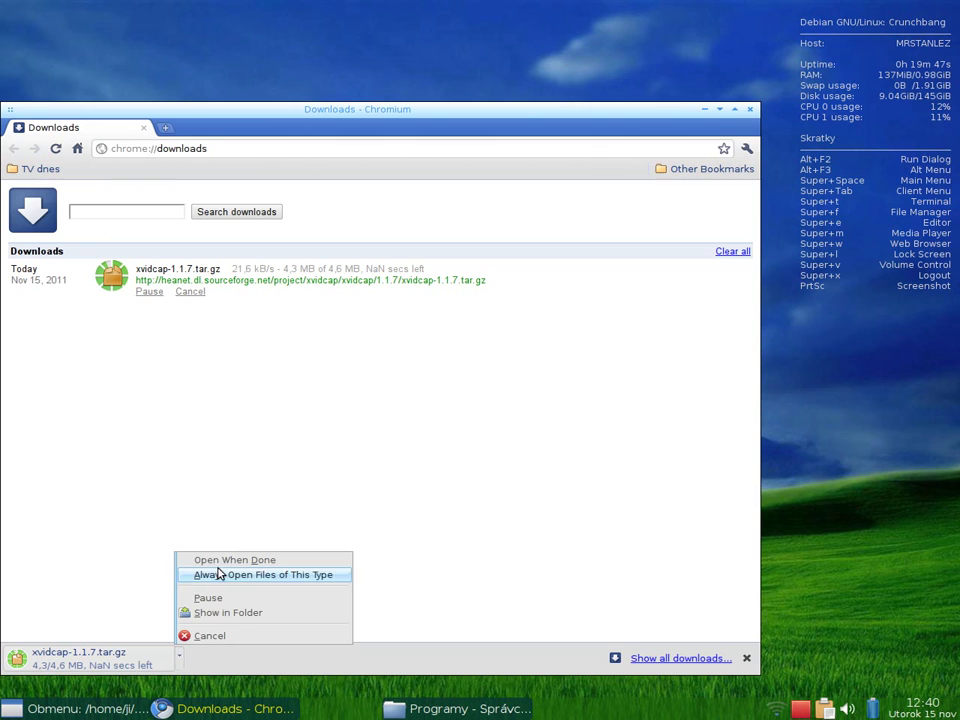
# Step: Switch to the Obmenu editor and close it
pyautogui.hotkey('alt', 'Tab')
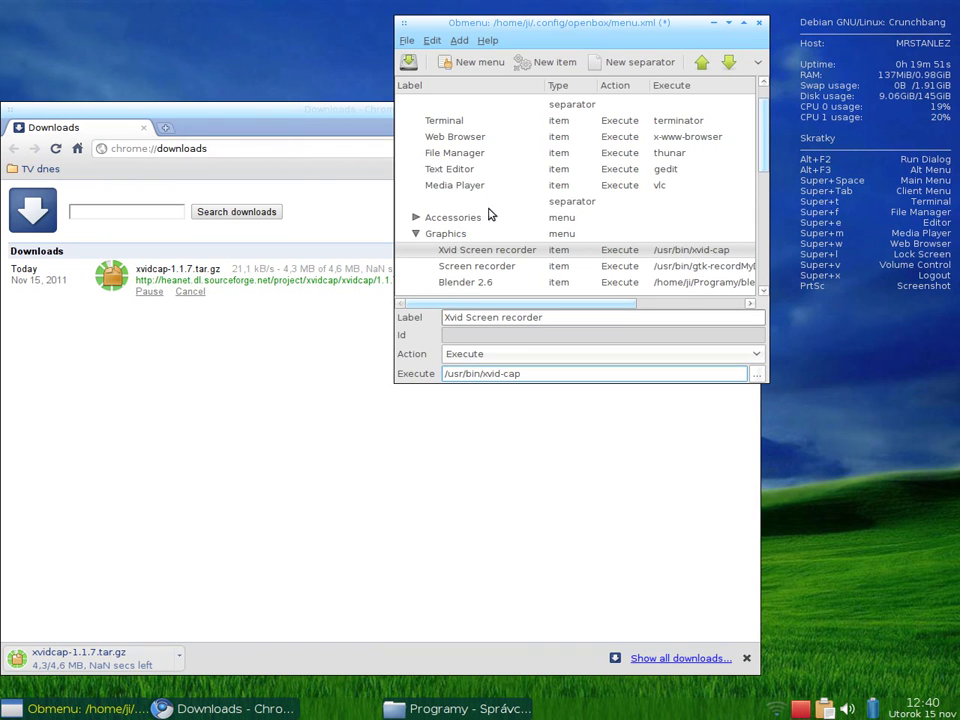
pyautogui.moveTo(597, 29); pyautogui.dragTo(438, 28)
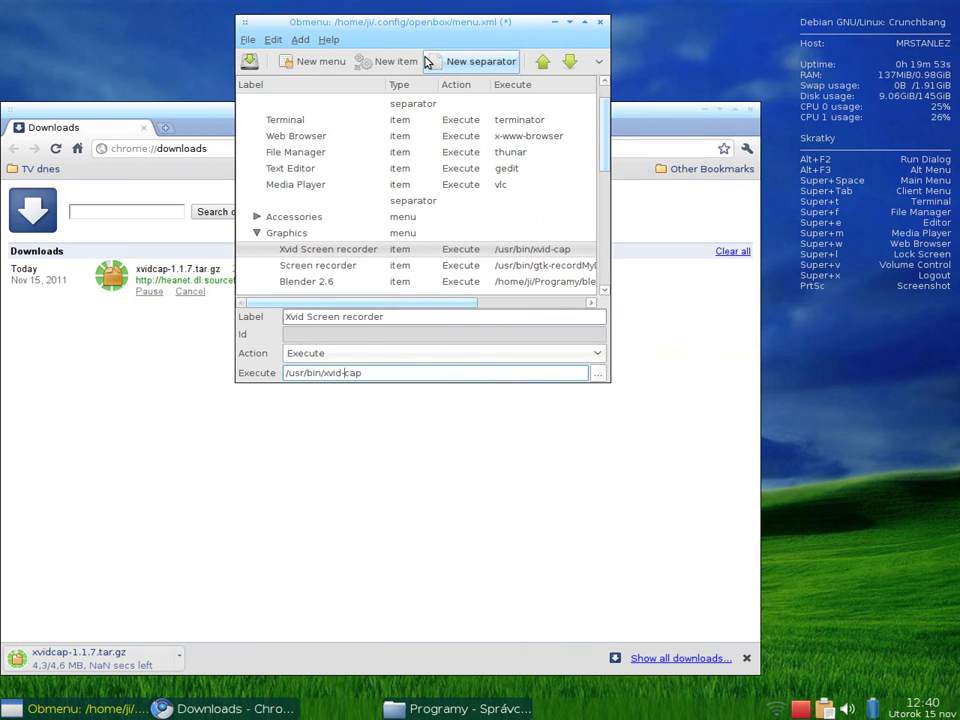
pyautogui.click(601, 22)
pyautogui.click(510, 231)
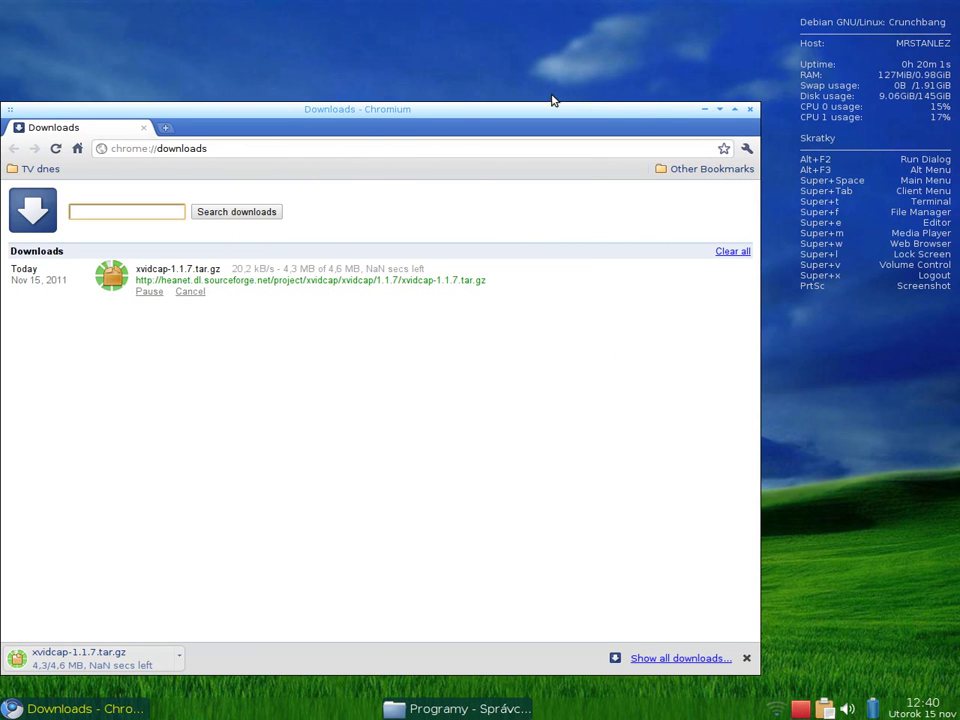
# Step: Launch Catfish File Search from the desktop's accessories to view it, and close it again
pyautogui.rightClick(332, 52)
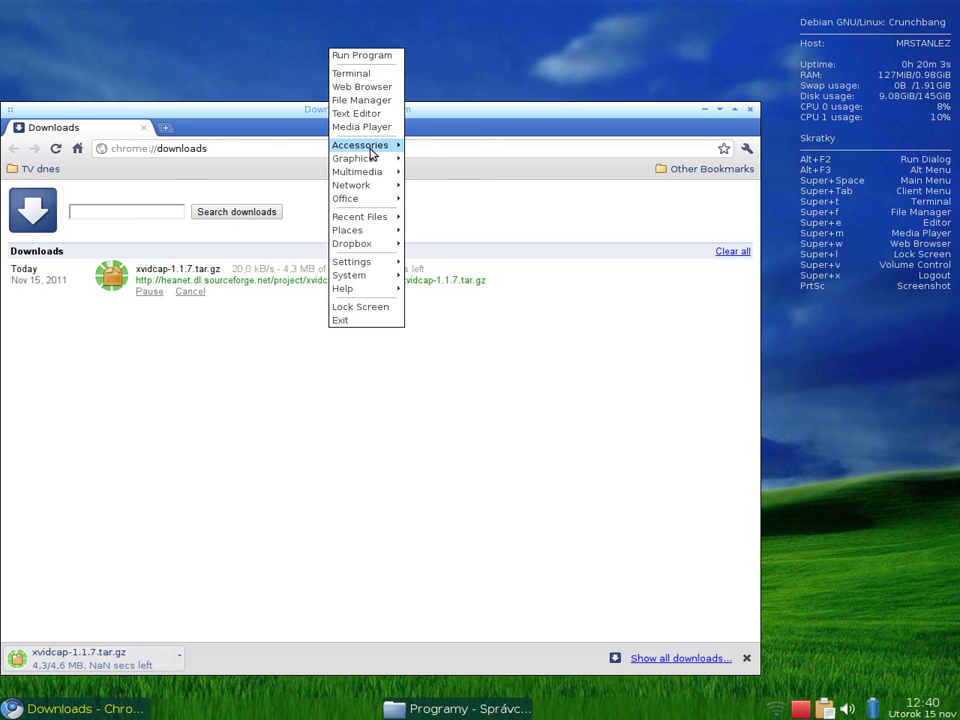
pyautogui.moveTo(377, 154)
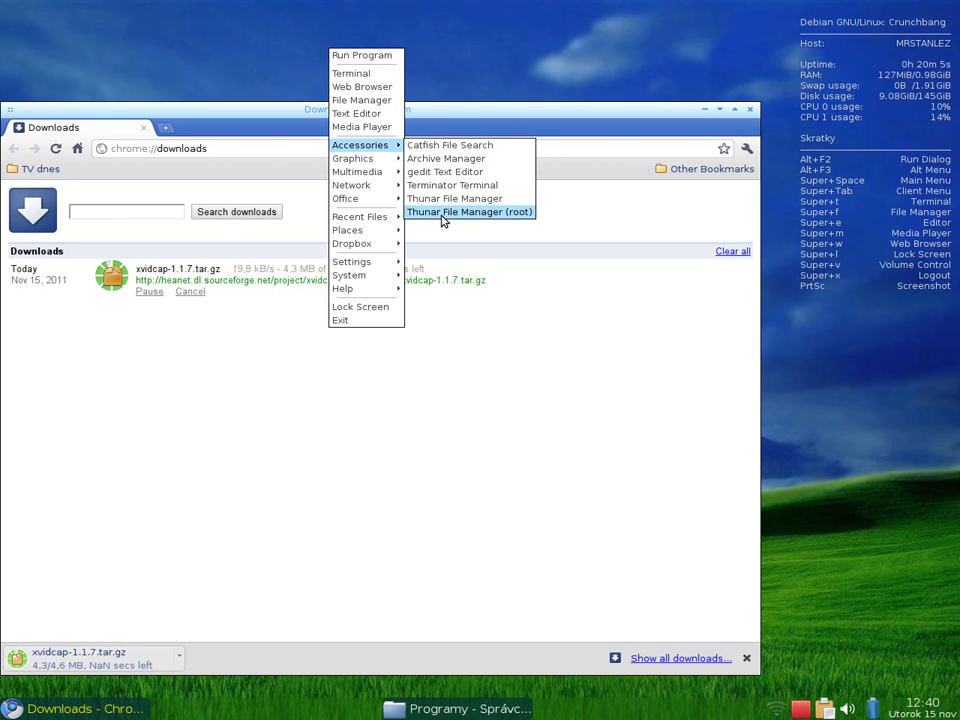
pyautogui.click(466, 147)
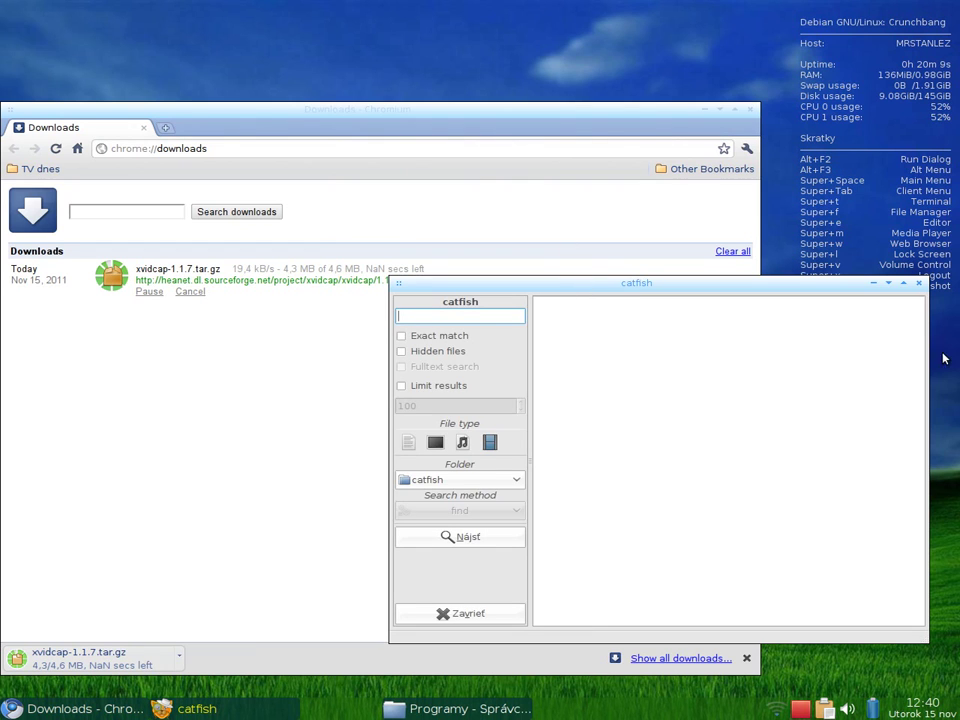
pyautogui.click(918, 284)
# Step: Look over the installed graphics applications and launch Audacious WinAmp from the multimedia group
pyautogui.rightClick(403, 37)
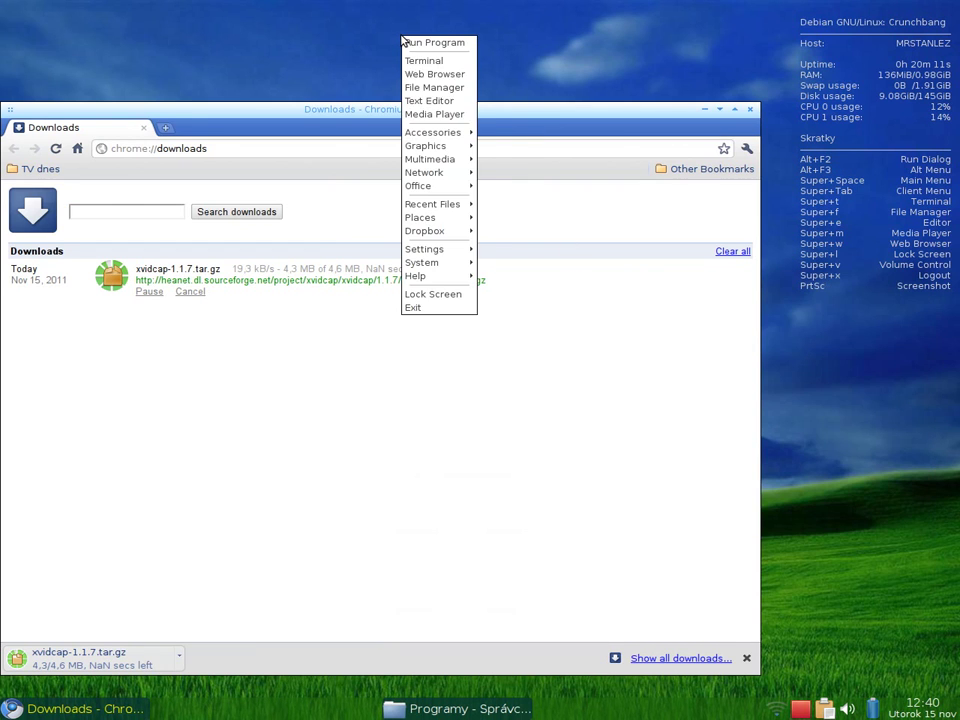
pyautogui.moveTo(438, 148)
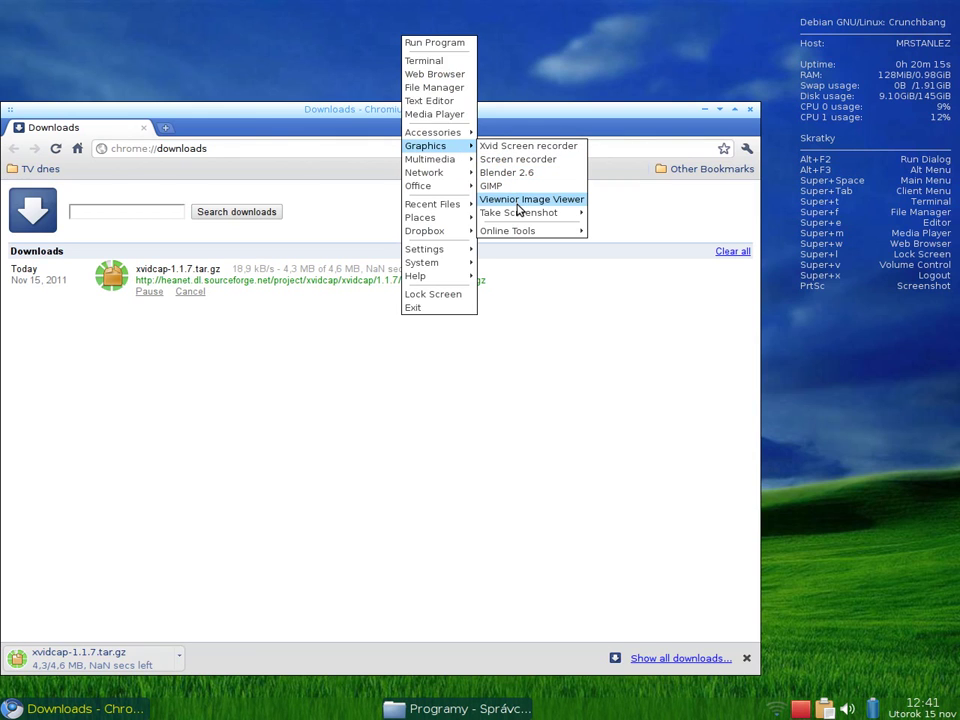
pyautogui.moveTo(522, 215)
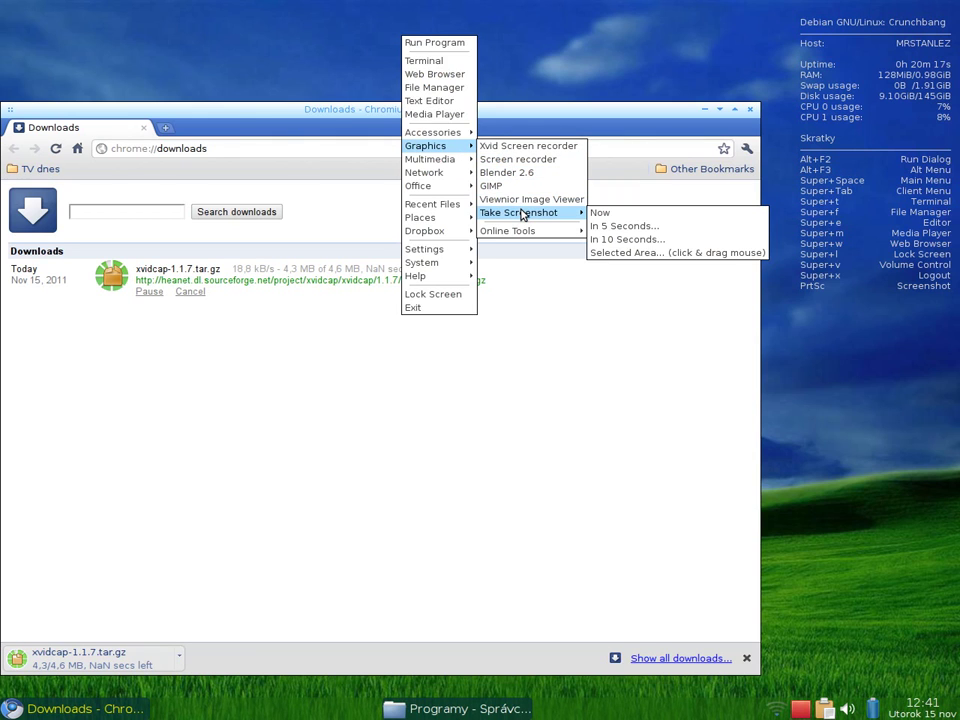
pyautogui.moveTo(458, 166)
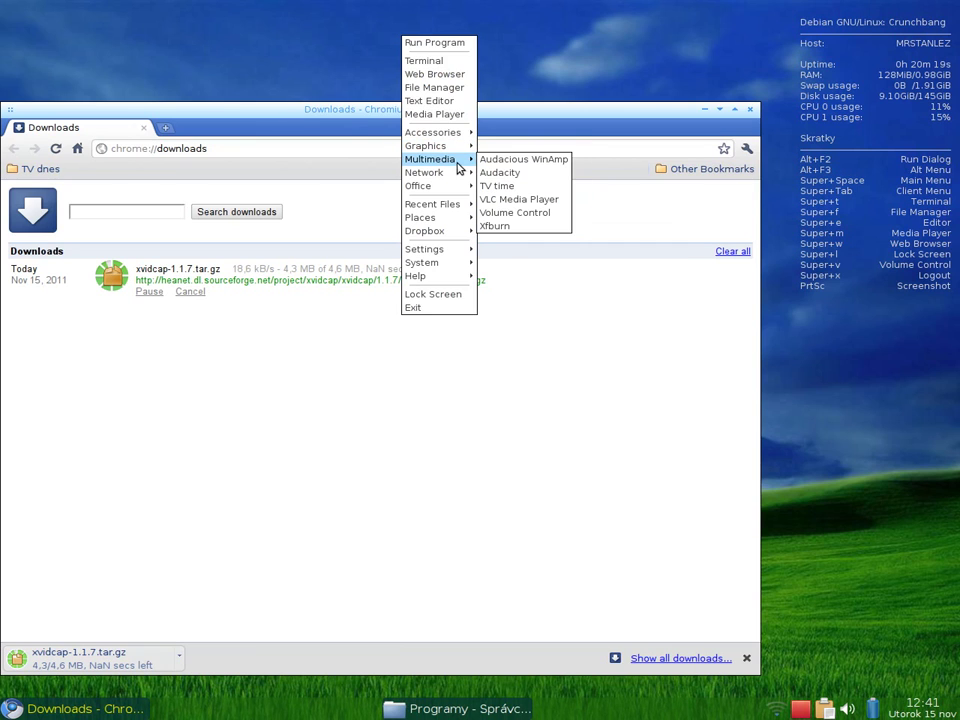
pyautogui.click(543, 163)
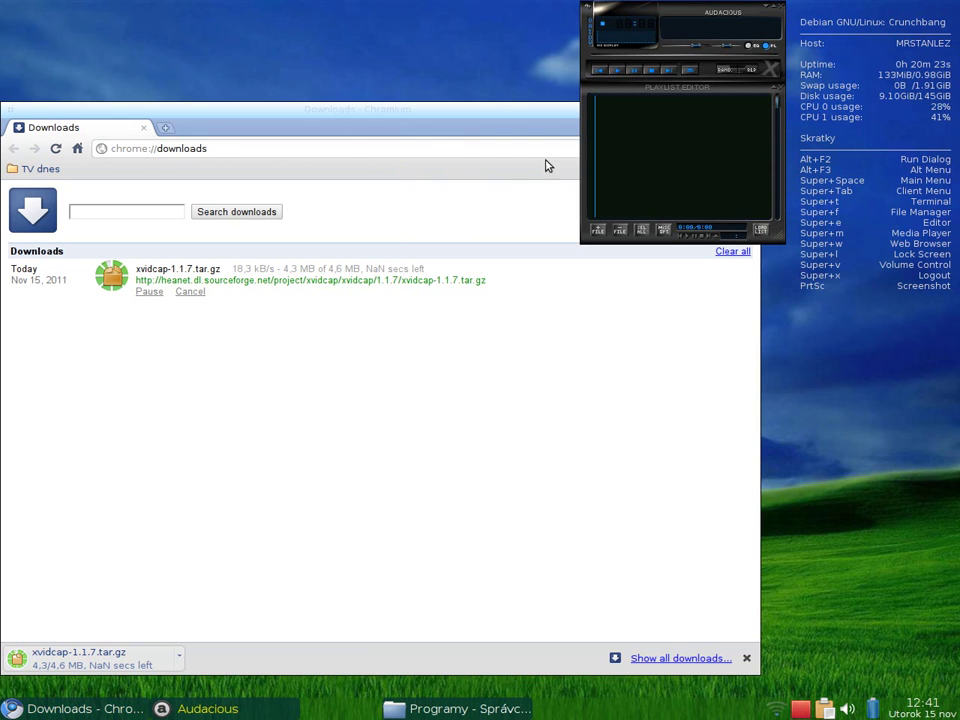
# Step: Add test.ogg from the music folder to the Audacious playlist and play it briefly before stopping playback
pyautogui.click(596, 231)
pyautogui.click(597, 231)
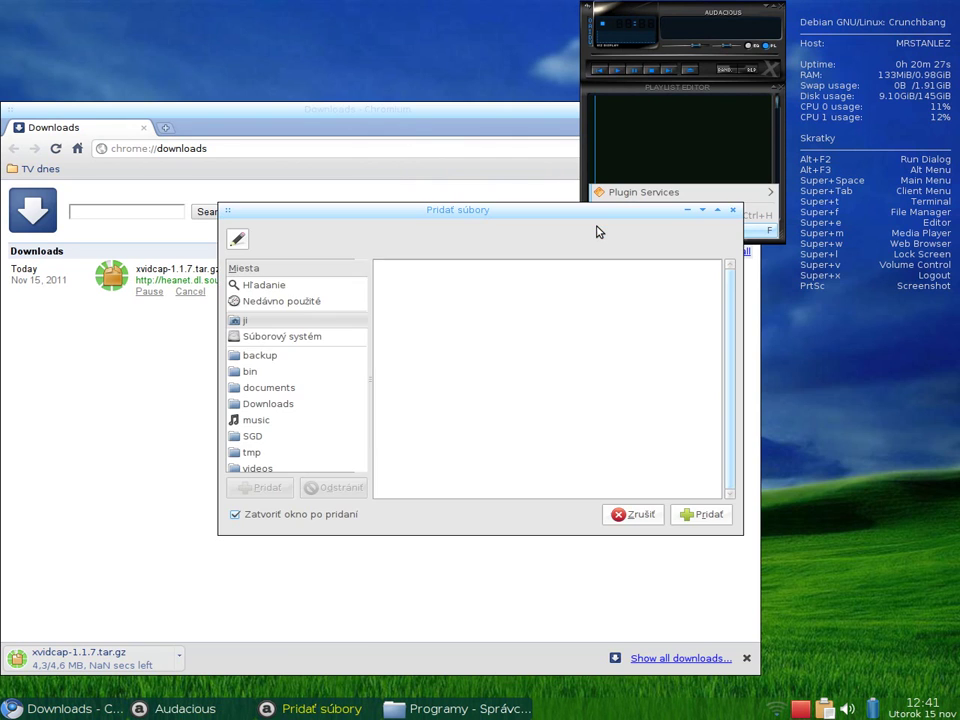
pyautogui.click(408, 352)
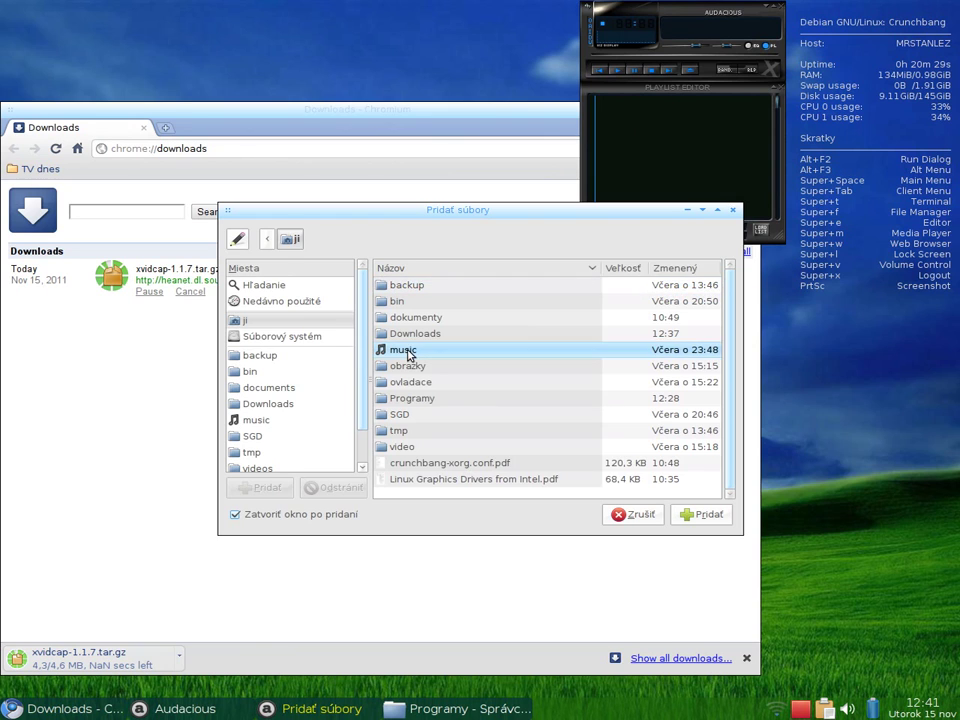
pyautogui.doubleClick(408, 352)
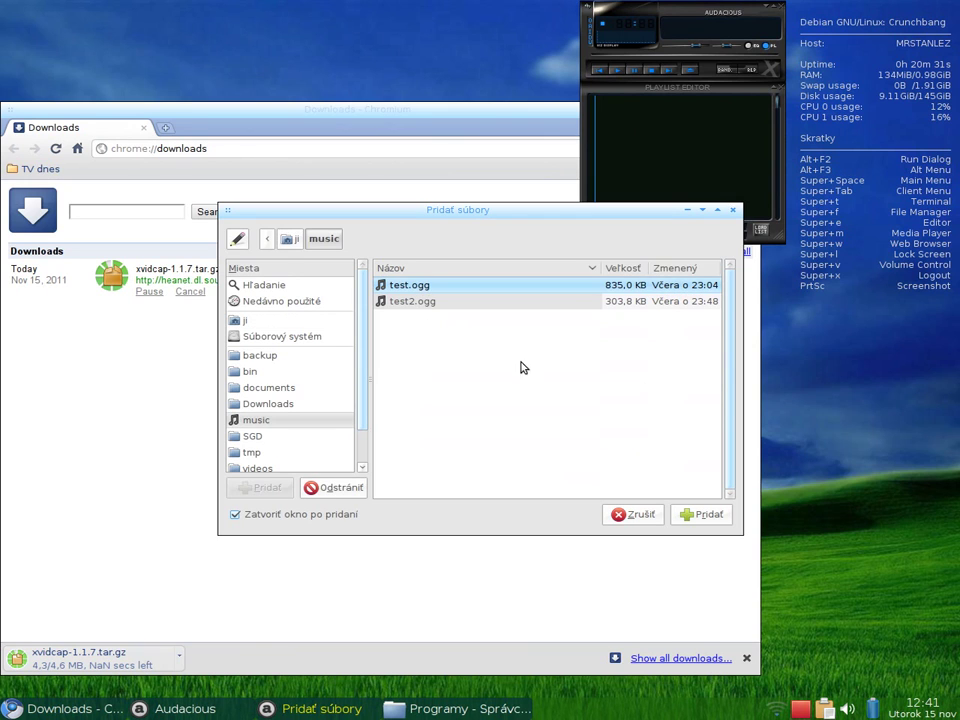
pyautogui.click(703, 514)
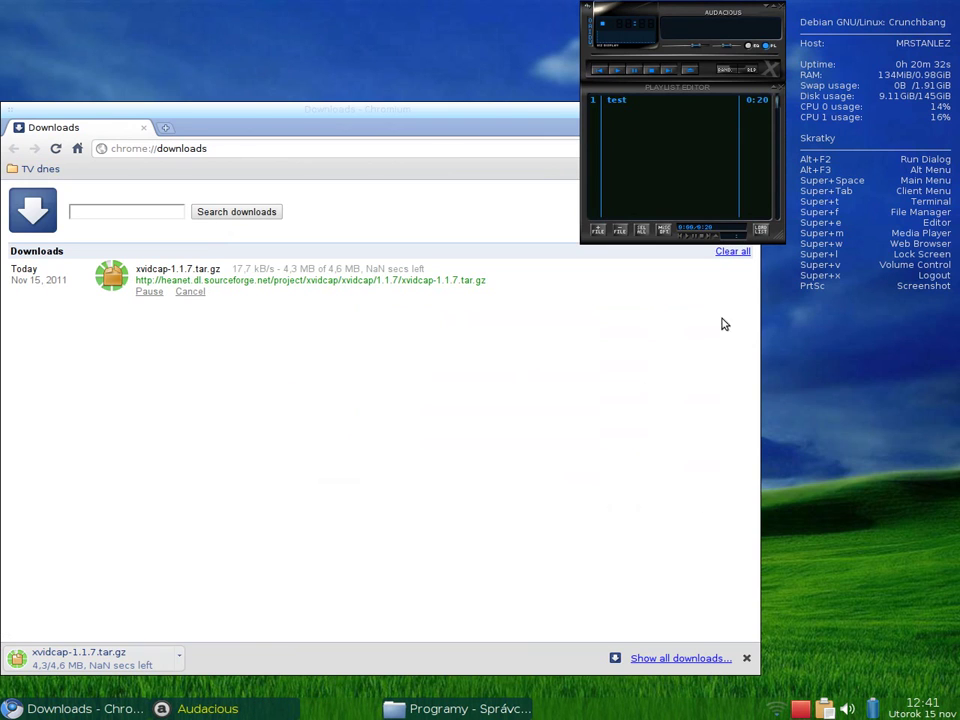
pyautogui.click(617, 71)
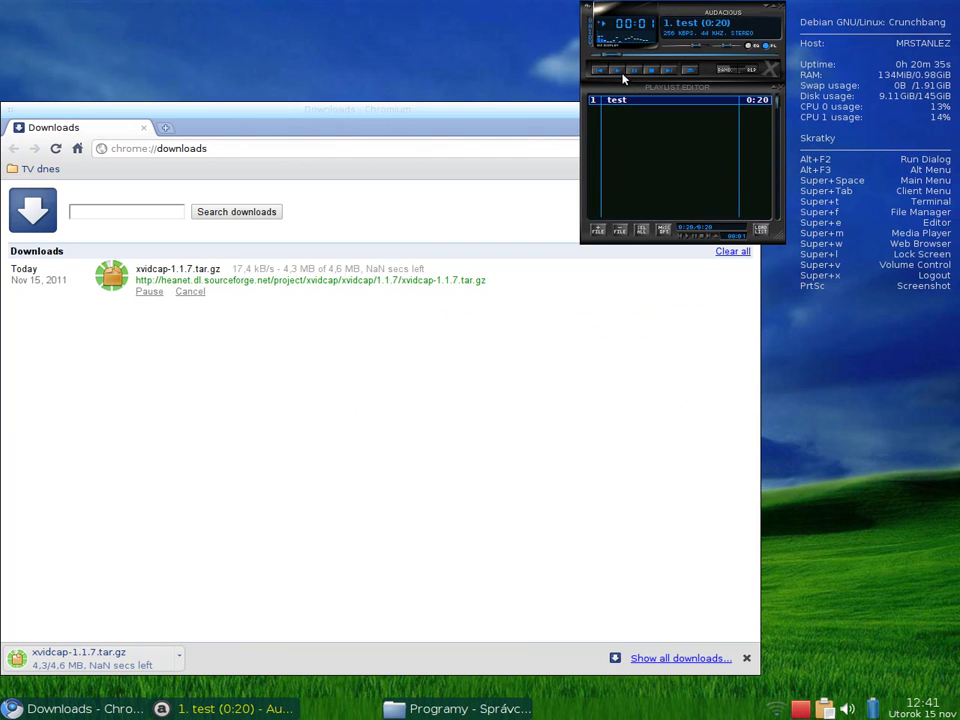
pyautogui.click(650, 71)
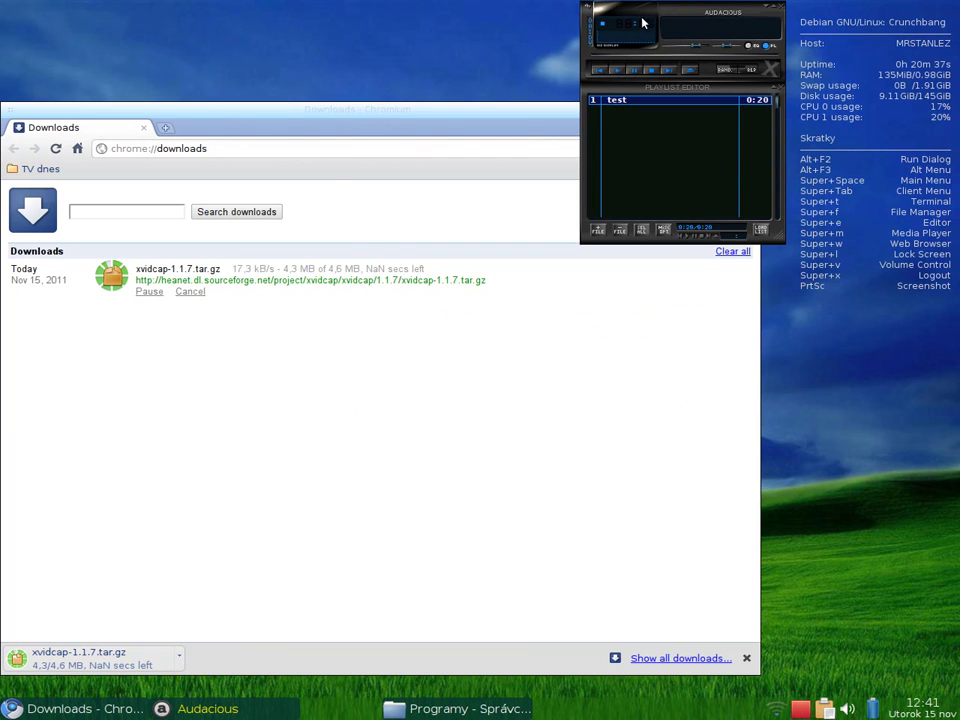
# Step: Launch Audacity from the desktop's multimedia applications and close the Audacious player
pyautogui.rightClick(328, 29)
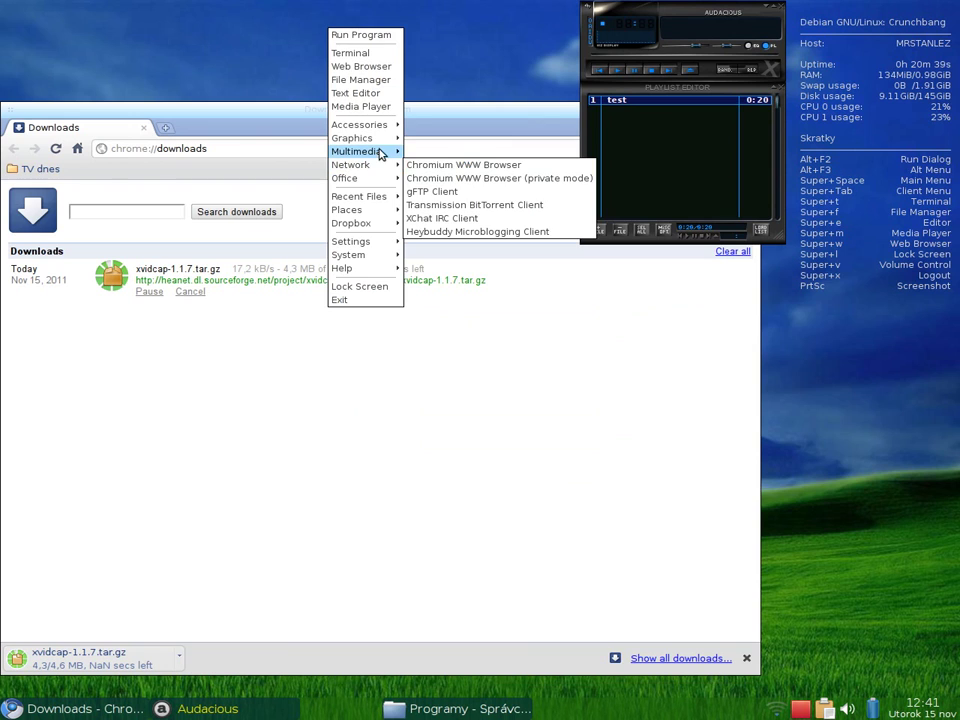
pyautogui.moveTo(383, 154)
pyautogui.click(427, 168)
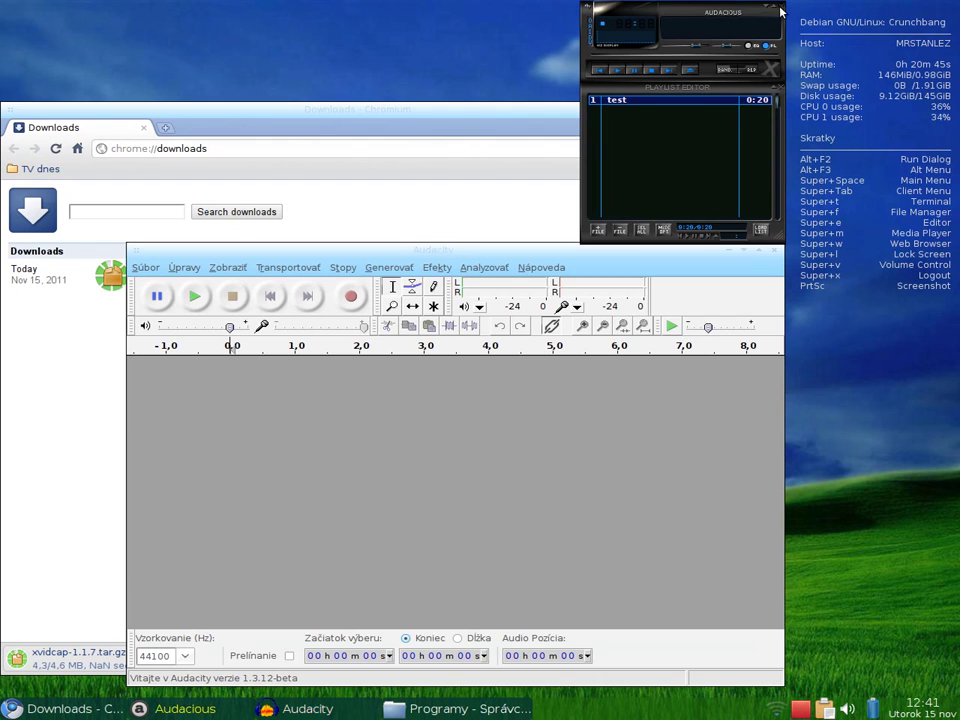
pyautogui.click(779, 10)
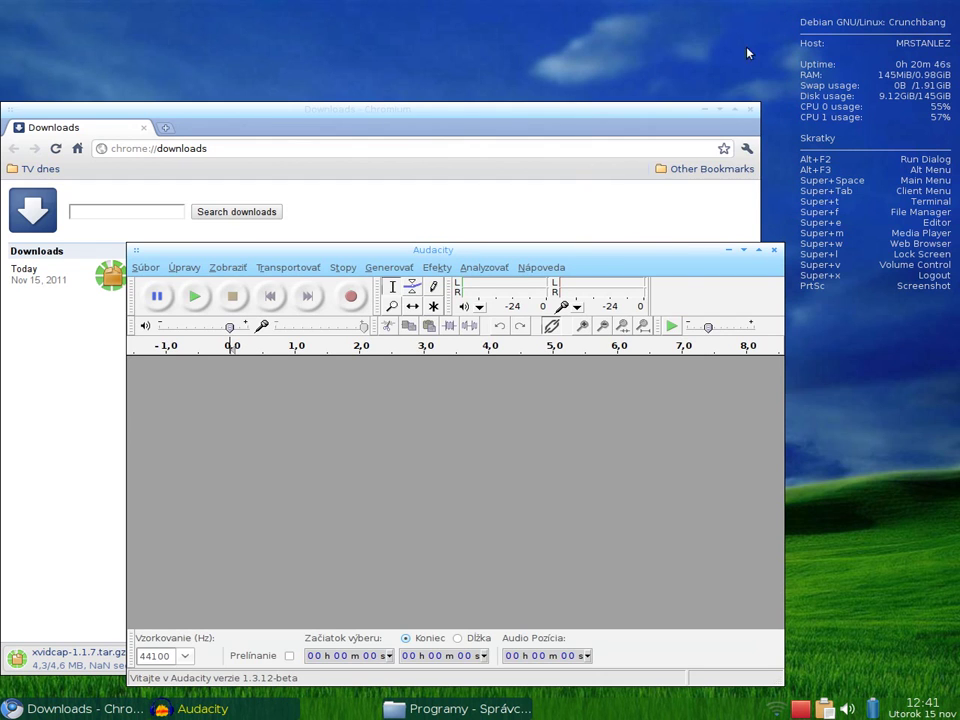
# Step: Record four short stereo test tracks in Audacity, stopping after each one, and look over the recorded tracks
pyautogui.click(351, 296)
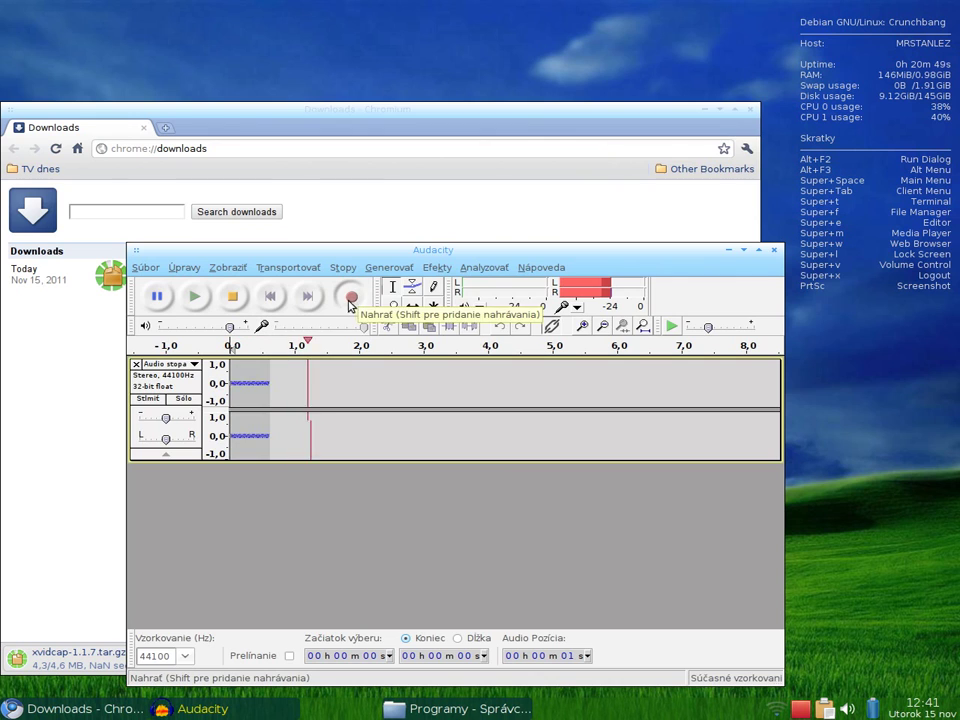
pyautogui.click(236, 298)
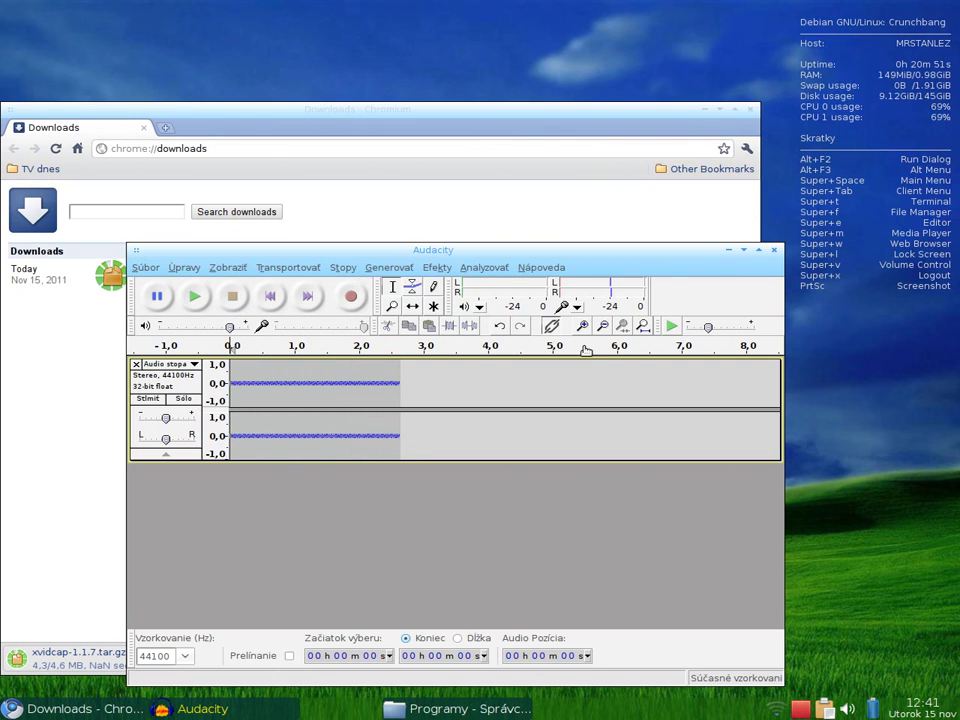
pyautogui.click(345, 300)
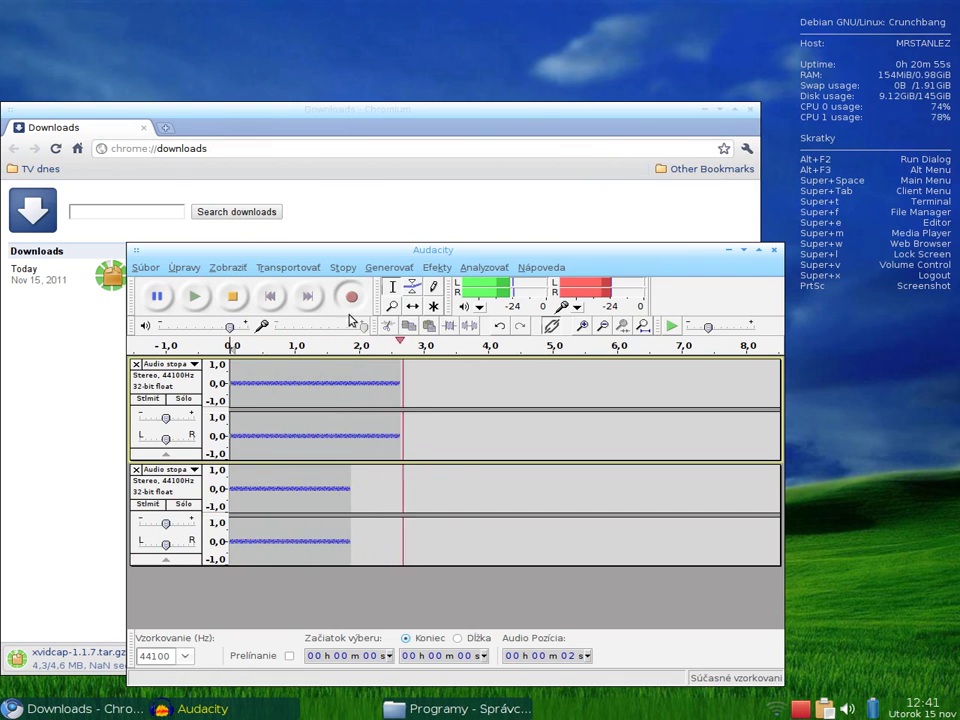
pyautogui.click(234, 298)
pyautogui.click(351, 298)
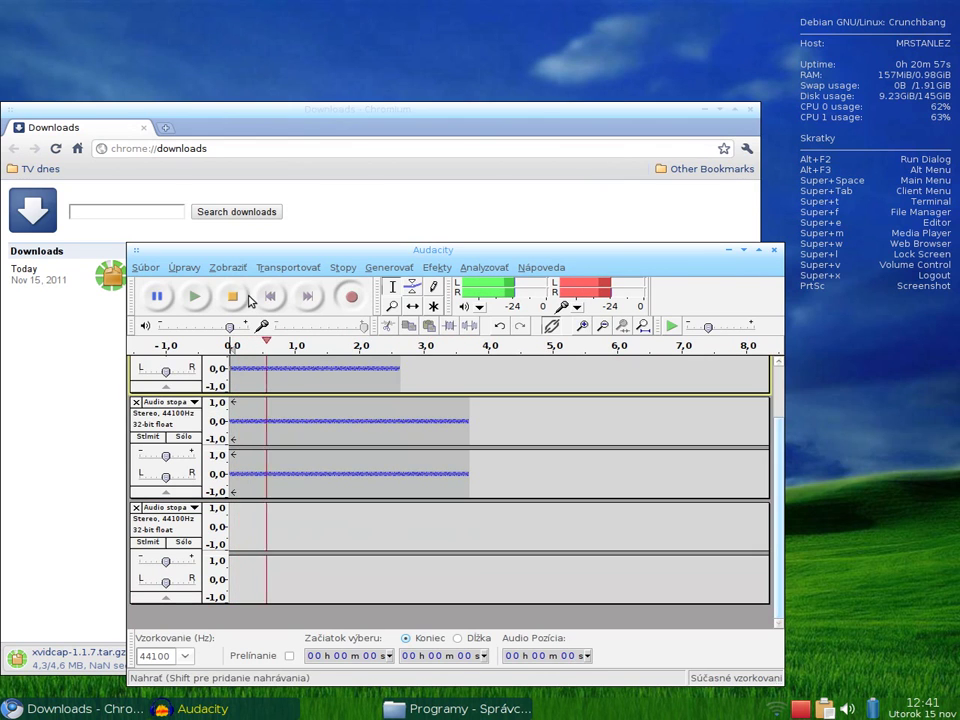
pyautogui.click(243, 302)
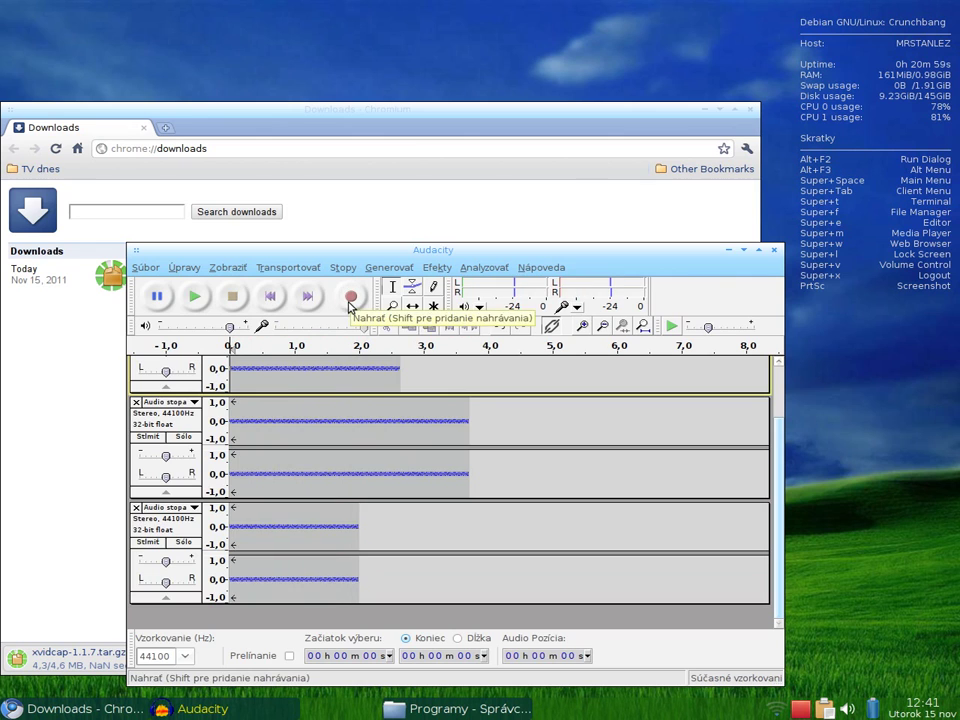
pyautogui.click(351, 298)
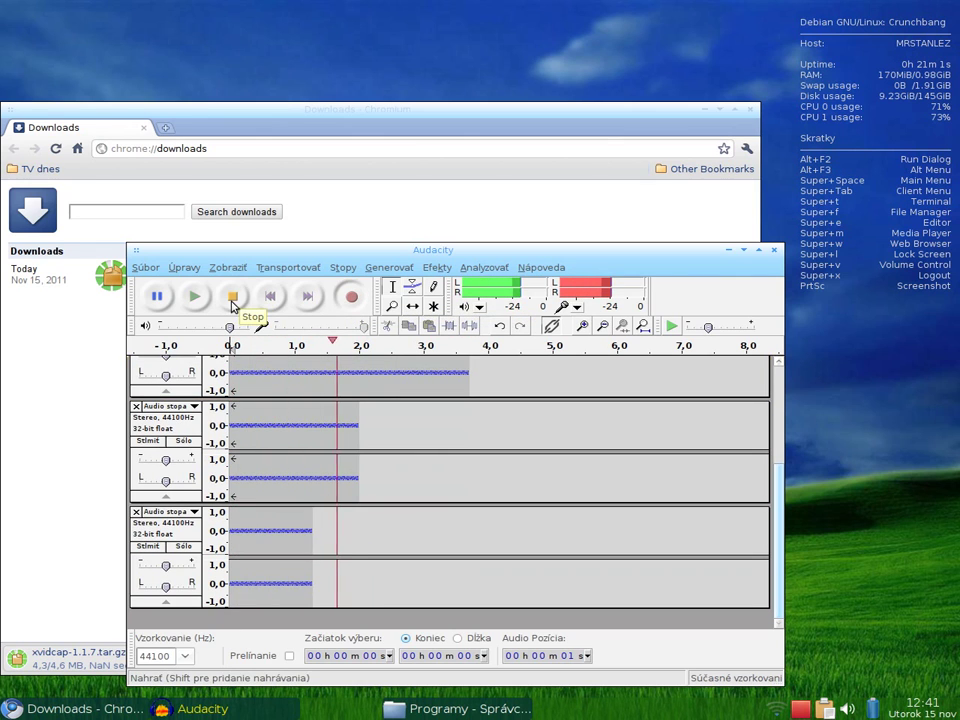
pyautogui.click(232, 298)
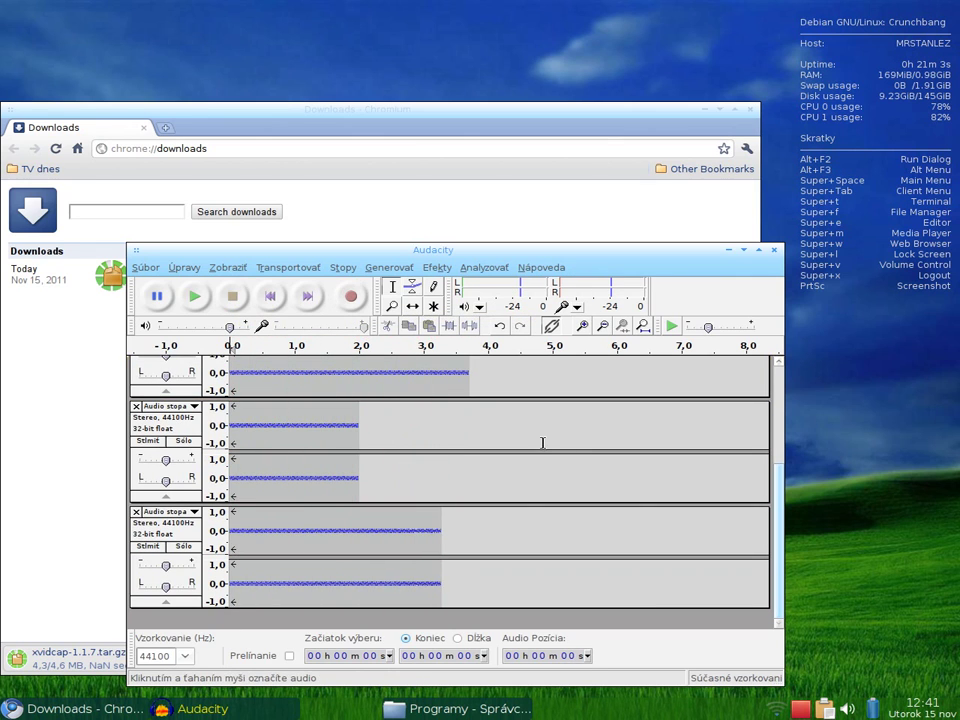
pyautogui.scroll(3, 572, 454)
pyautogui.scroll(-3, 572, 454)
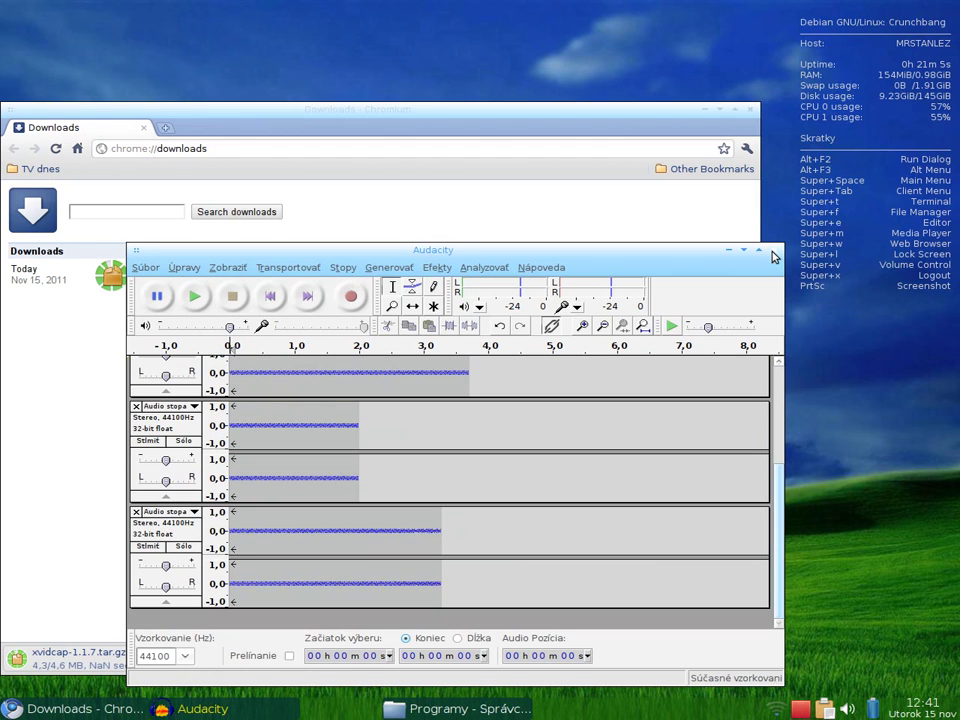
# Step: Close Audacity without saving the recorded tracks
pyautogui.click(772, 252)
pyautogui.click(390, 516)
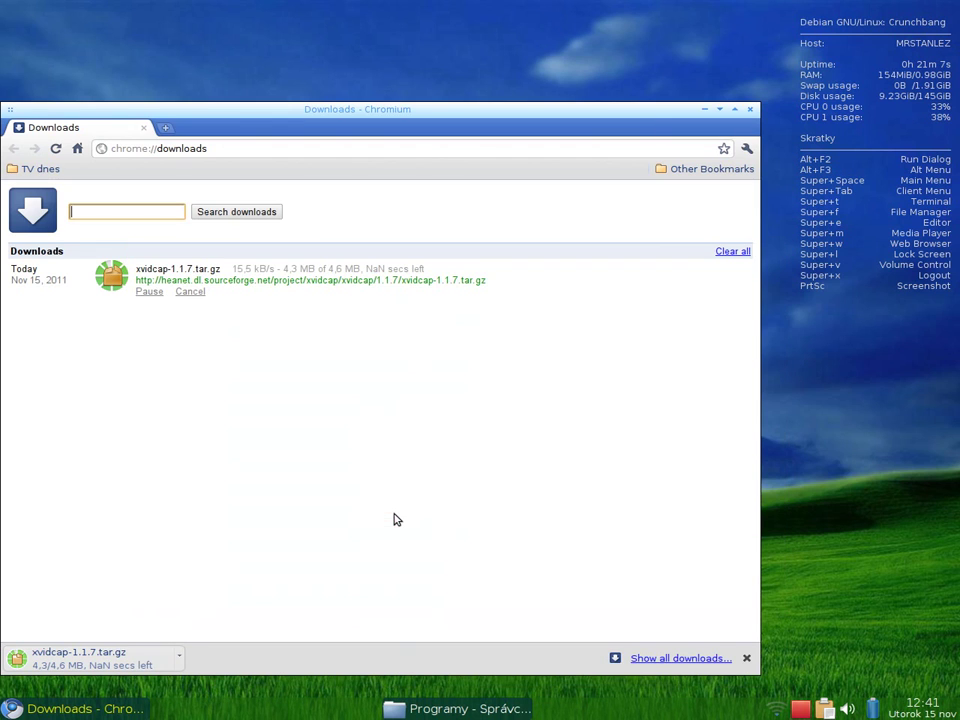
# Step: Launch the Transmission BitTorrent Client from the desktop's network applications
pyautogui.rightClick(414, 54)
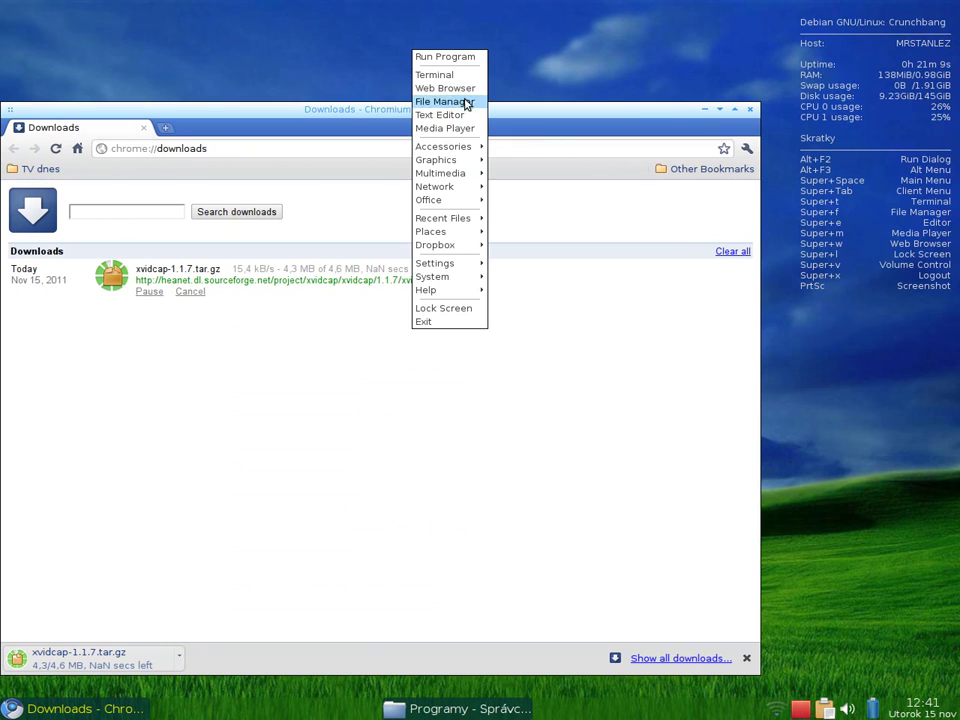
pyautogui.moveTo(476, 193)
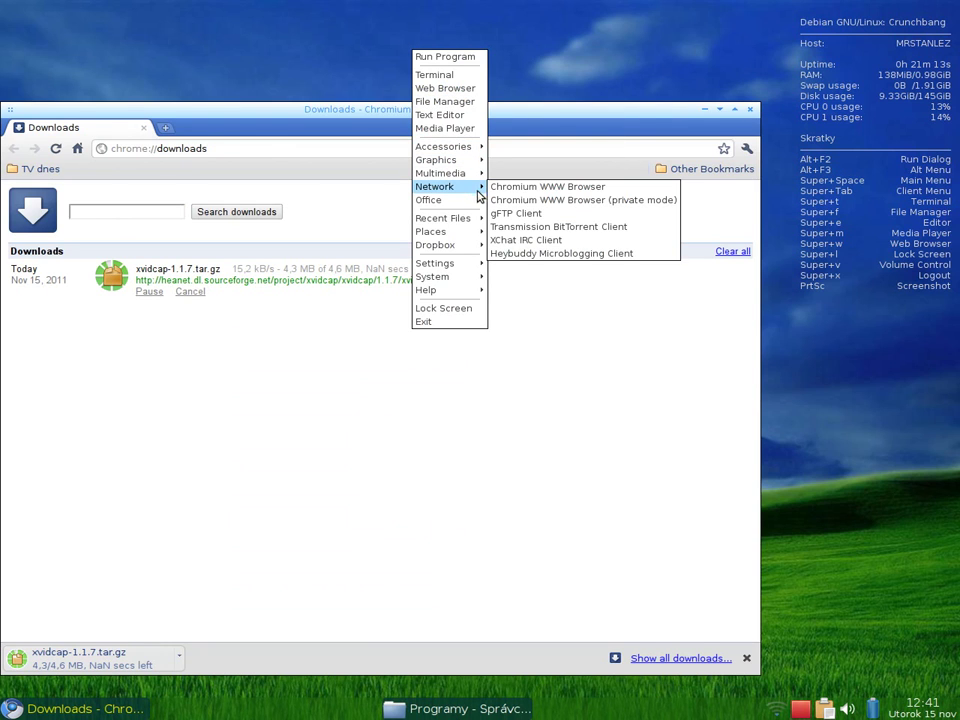
pyautogui.click(558, 227)
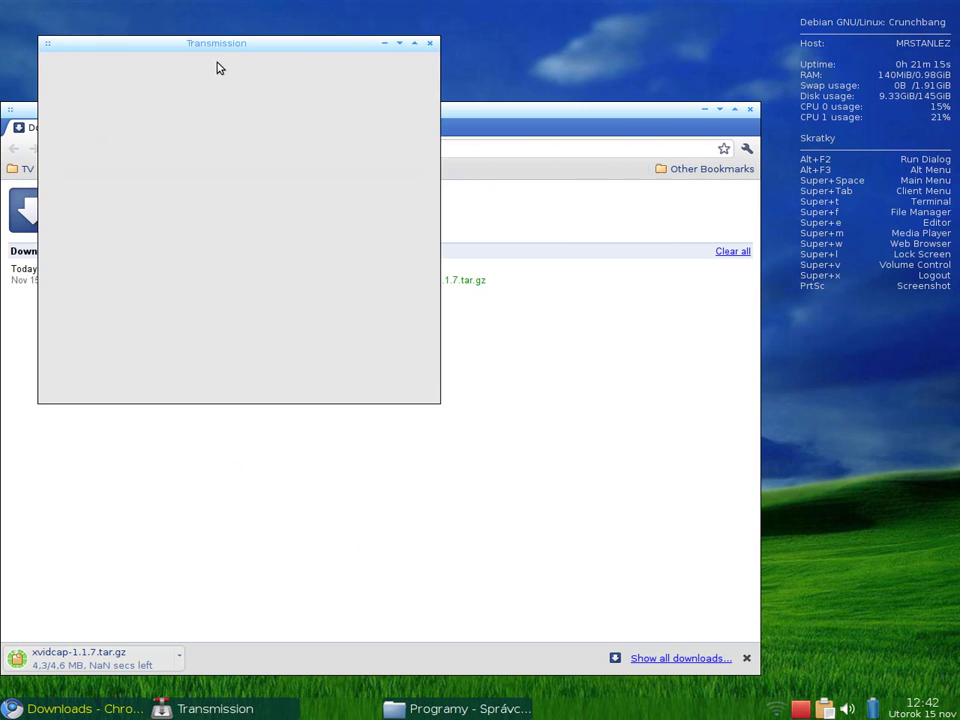
# Step: Move the Transmission window up to the desktop's upper edge and open its program information
pyautogui.click(358, 275)
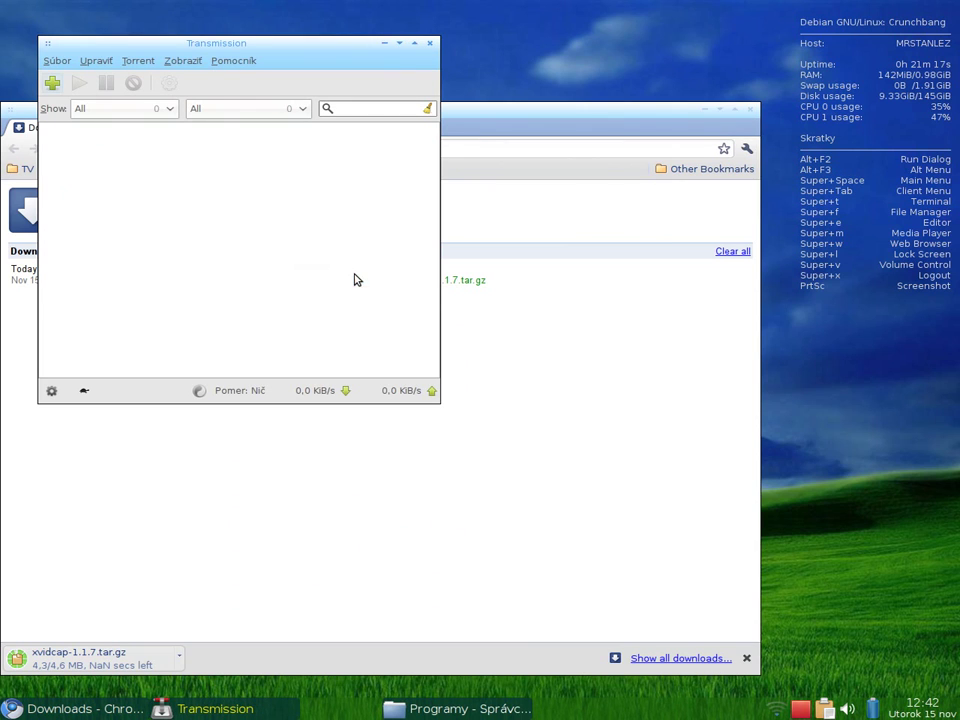
pyautogui.moveTo(340, 42); pyautogui.dragTo(330, 12)
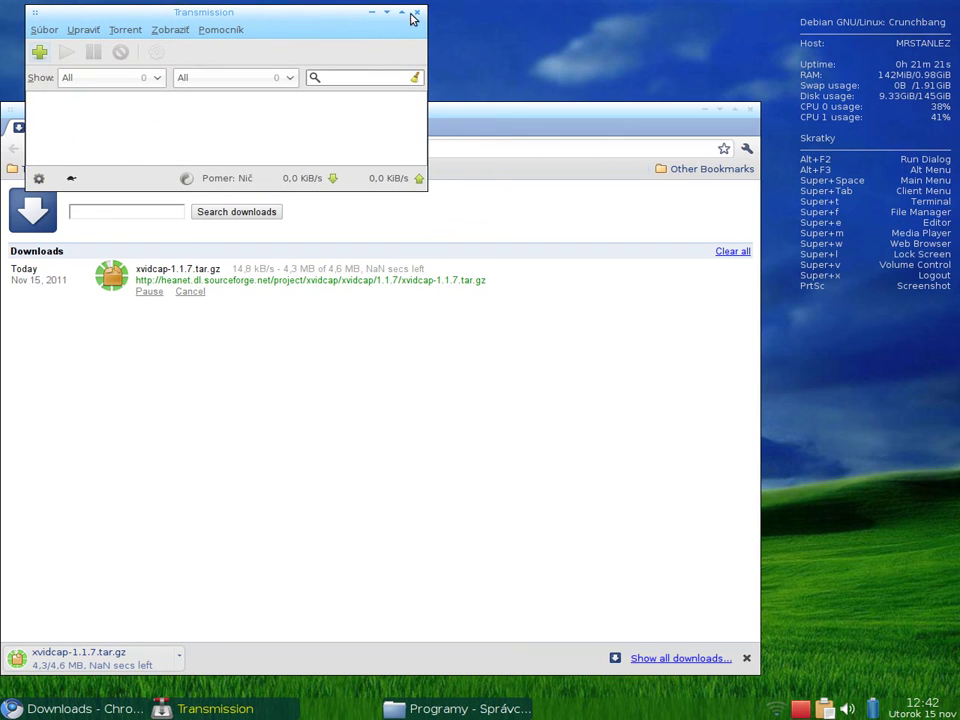
pyautogui.click(222, 29)
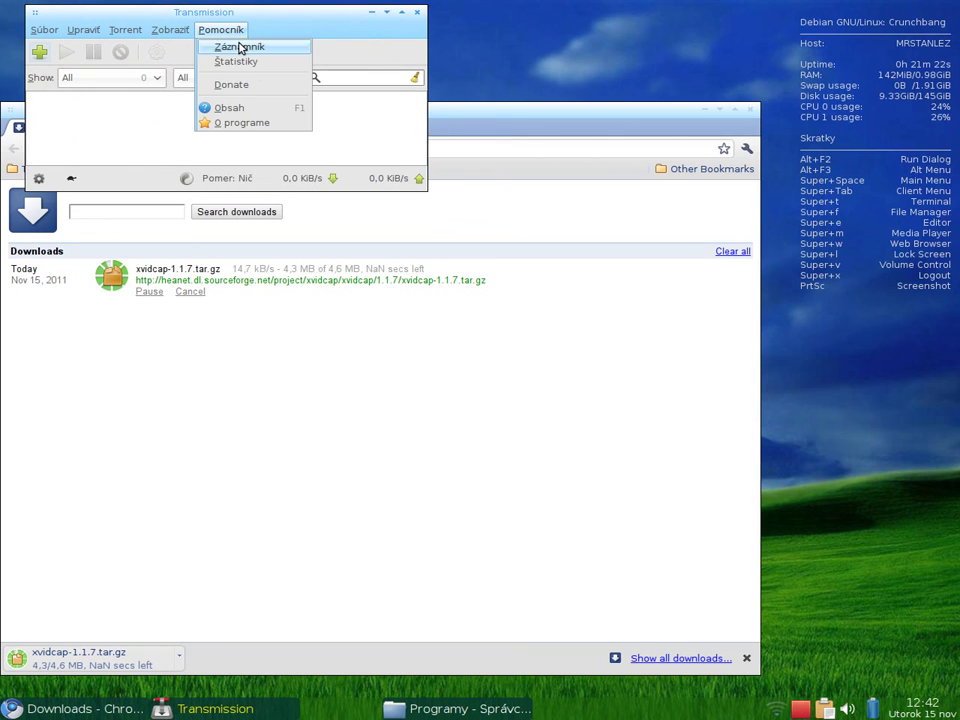
pyautogui.click(246, 124)
# Step: Launch VLC Media Player from the desktop's multimedia applications and close Transmission along with its program information
pyautogui.rightClick(559, 9)
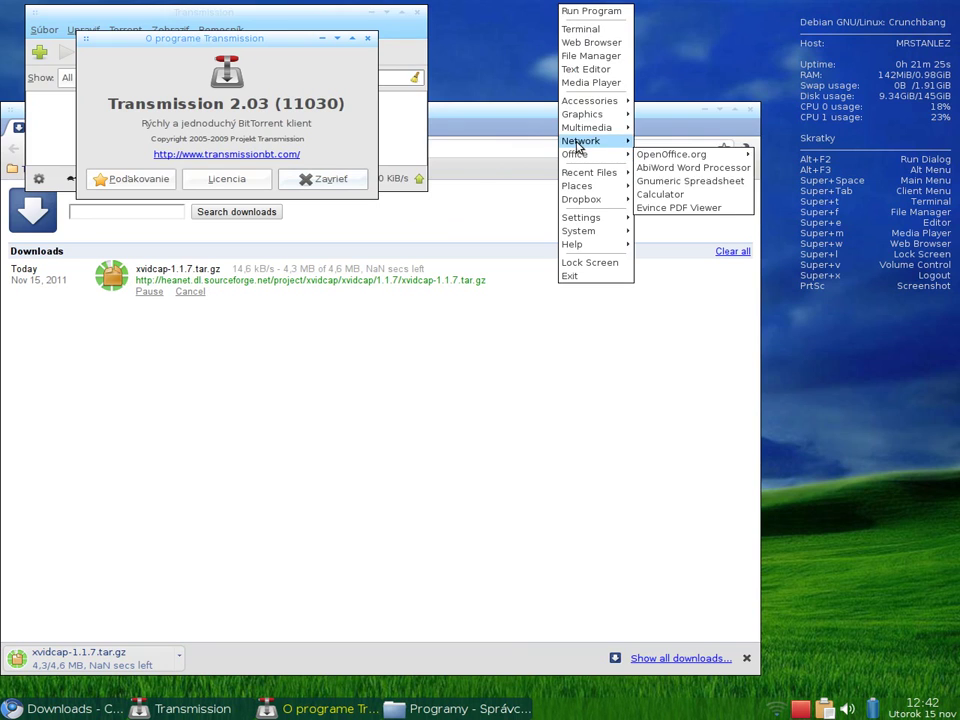
pyautogui.moveTo(576, 129)
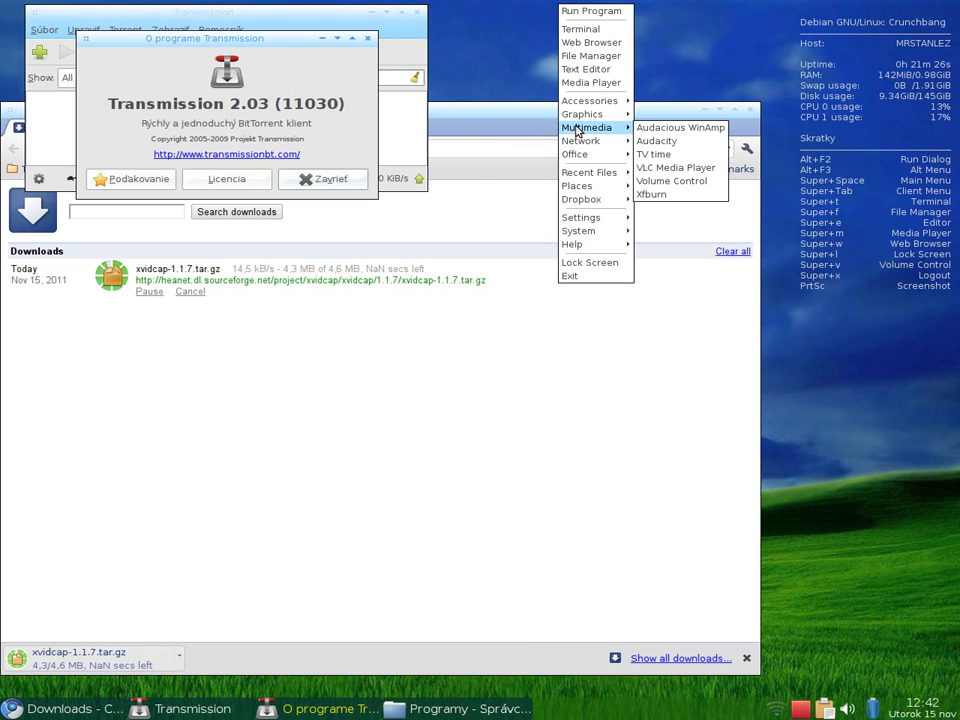
pyautogui.click(690, 168)
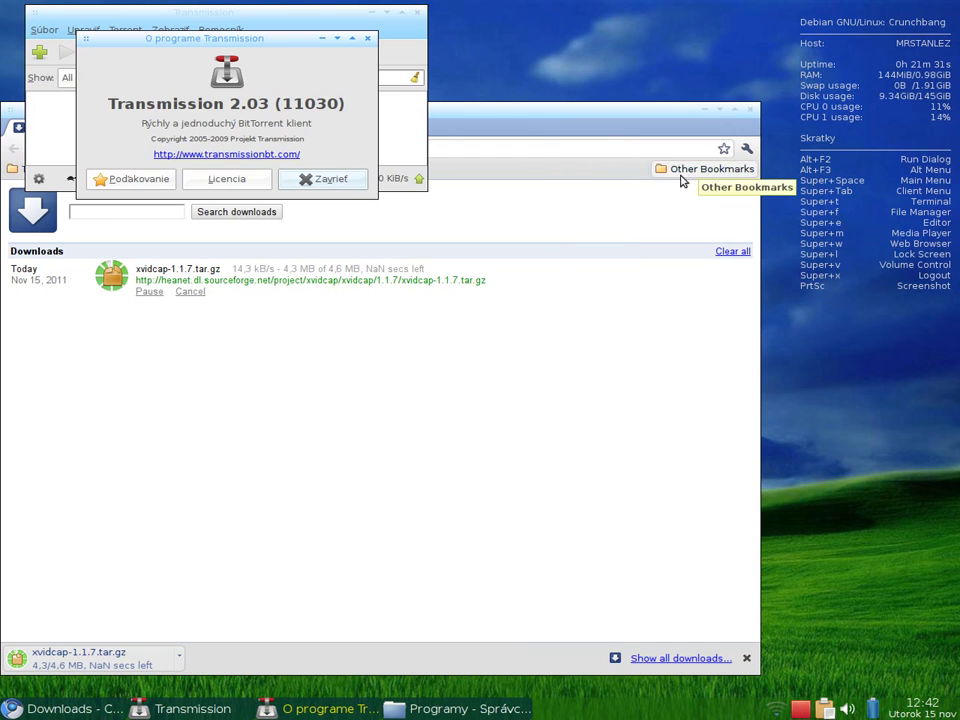
pyautogui.press('Escape')
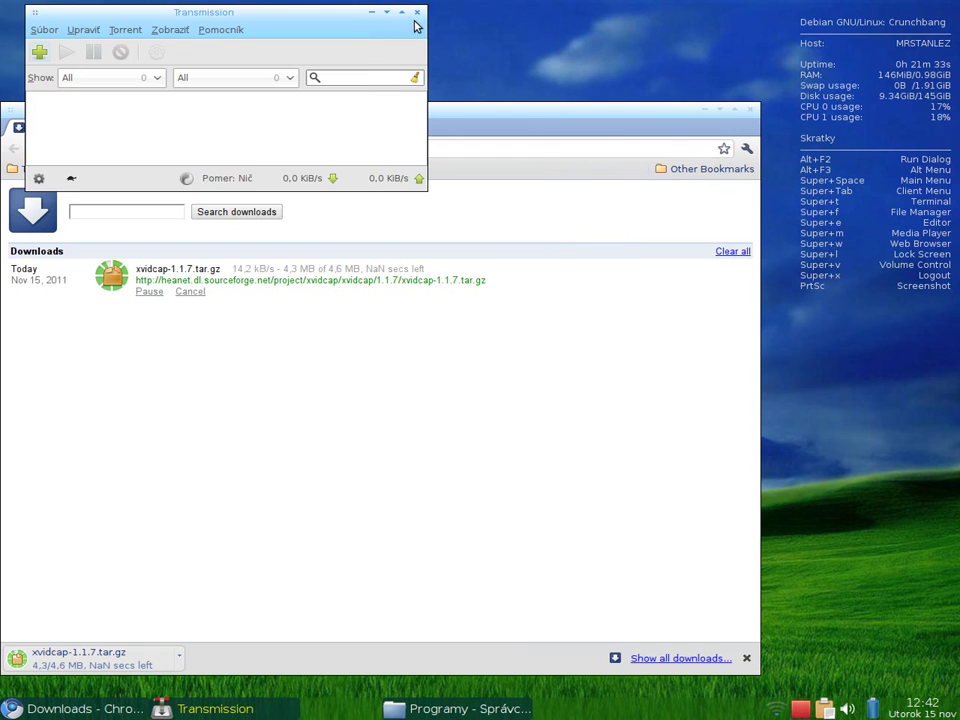
pyautogui.click(420, 14)
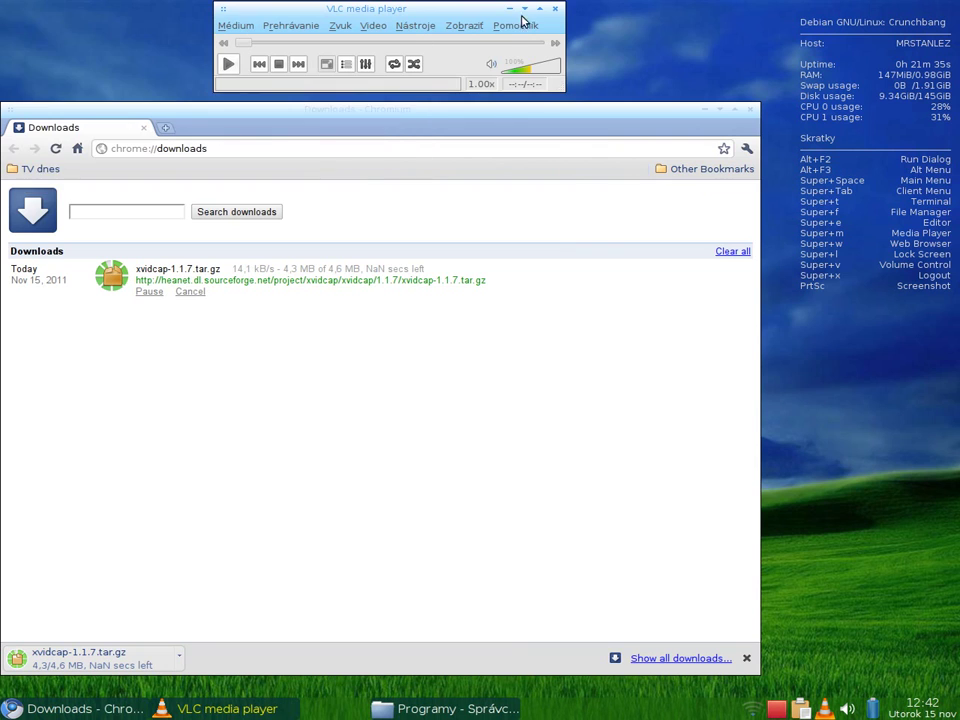
# Step: Open the program information of VLC media player
pyautogui.click(516, 26)
pyautogui.click(531, 64)
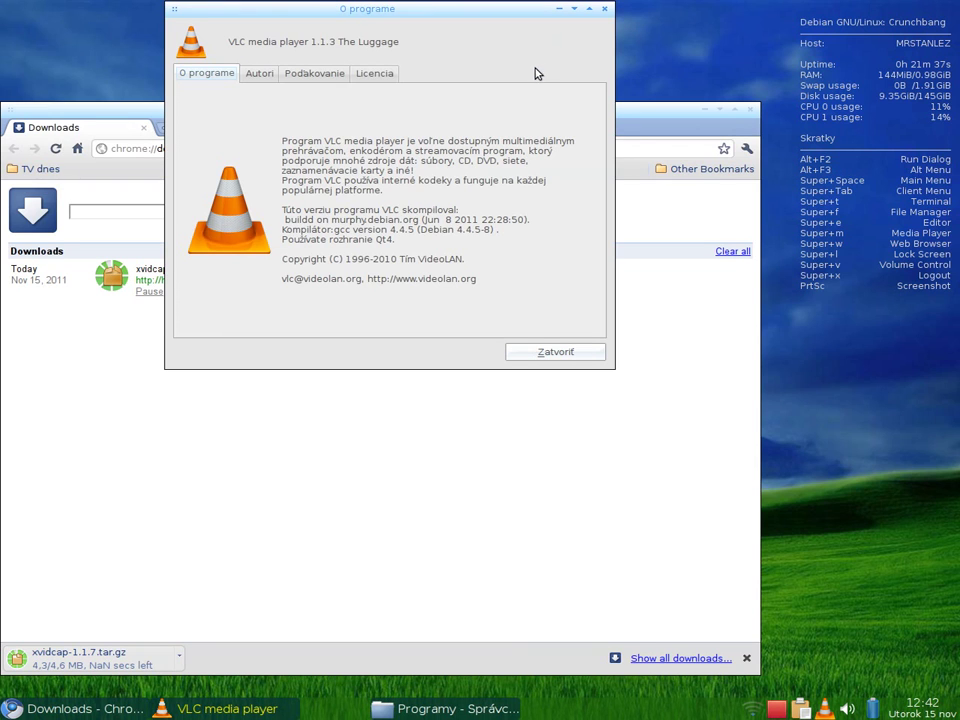
# Step: Launch Xfburn from the desktop's multimedia applications and close VLC media player along with its program information
pyautogui.rightClick(663, 60)
pyautogui.moveTo(698, 184)
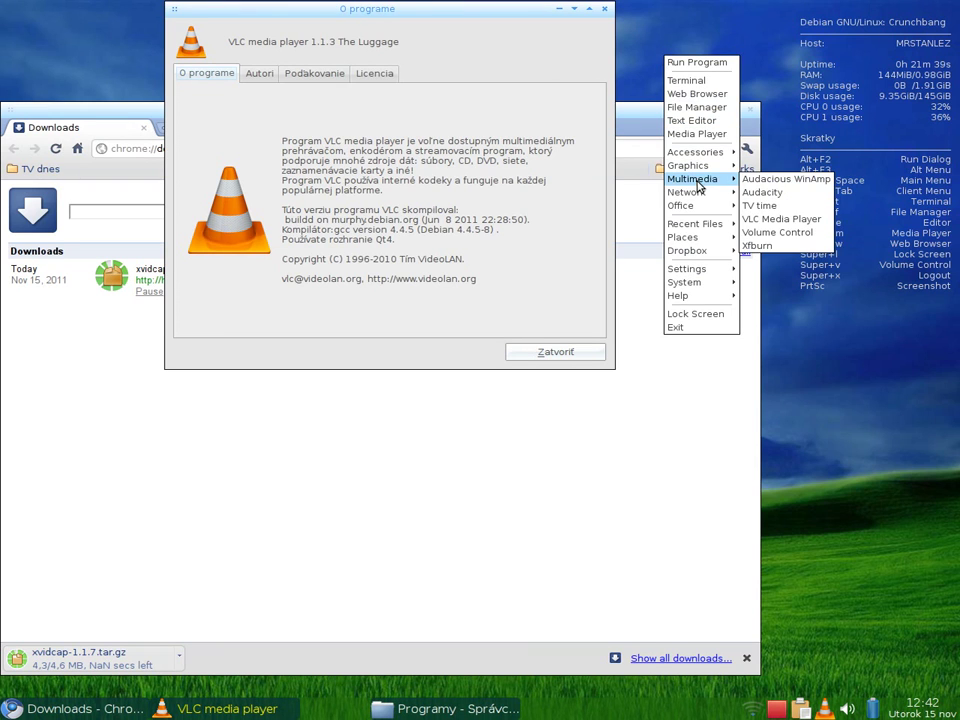
pyautogui.click(780, 245)
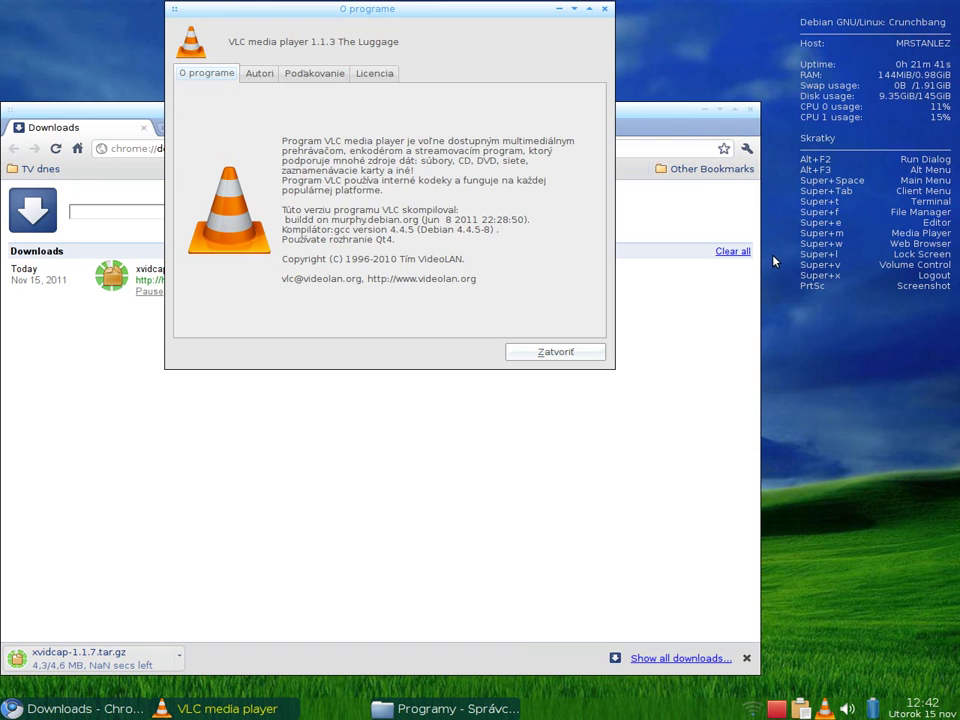
pyautogui.click(557, 353)
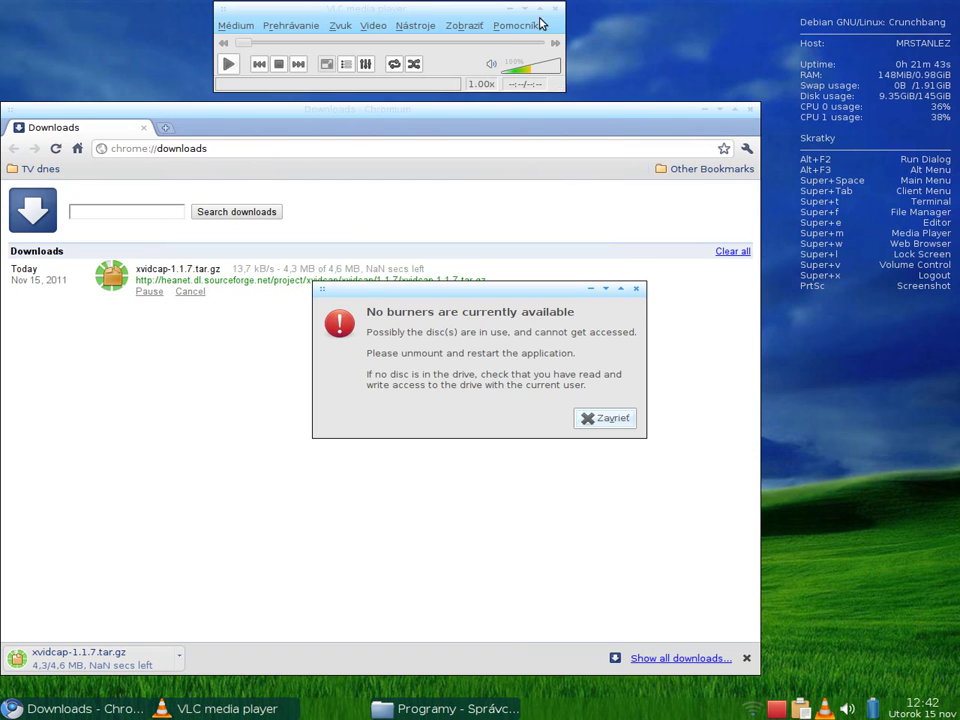
pyautogui.click(554, 9)
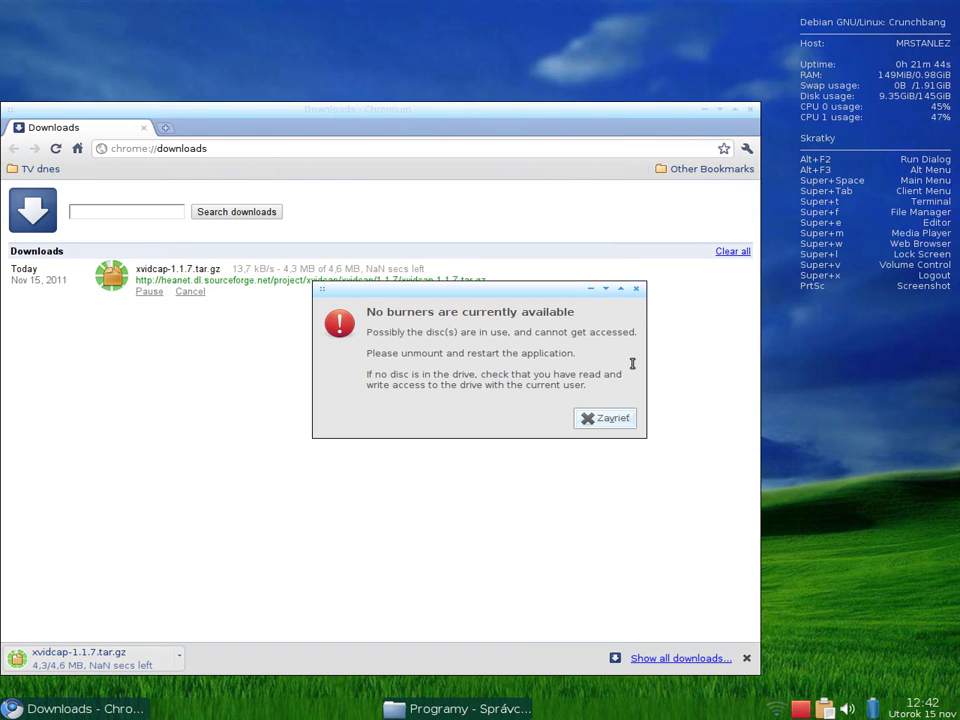
# Step: Dismiss the burner warning, and view Xfburn's program information and close it again
pyautogui.click(612, 418)
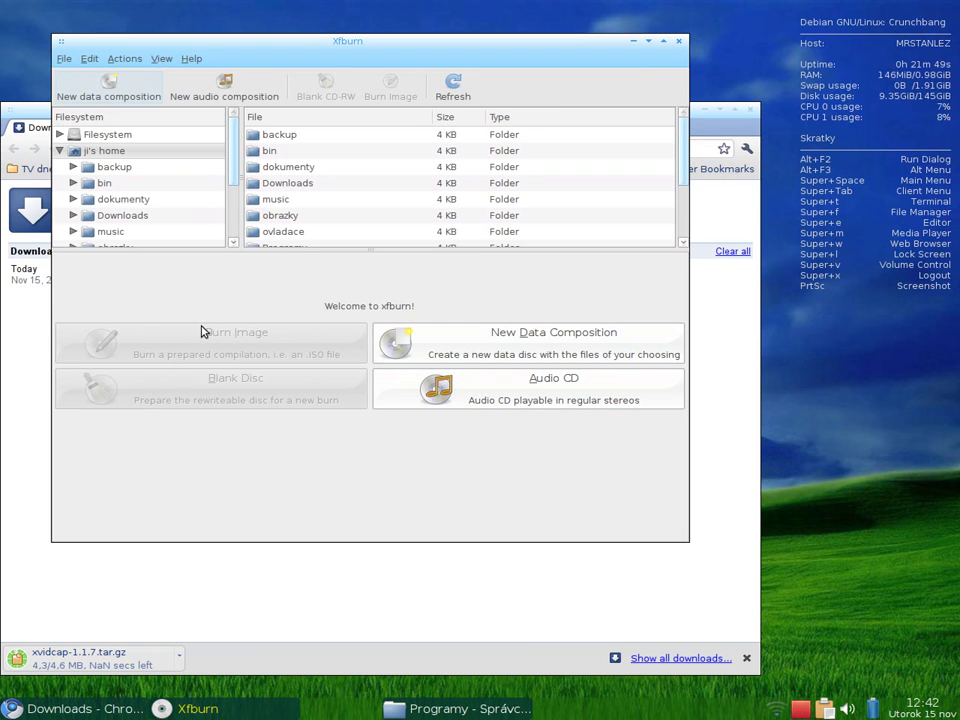
pyautogui.click(191, 59)
pyautogui.click(205, 76)
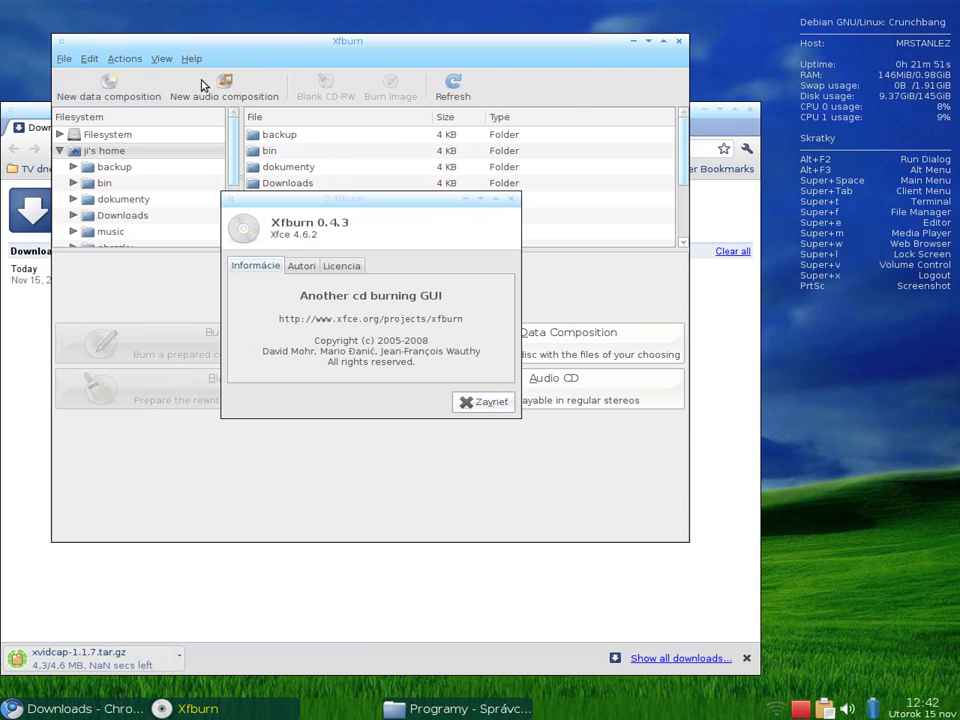
pyautogui.click(489, 403)
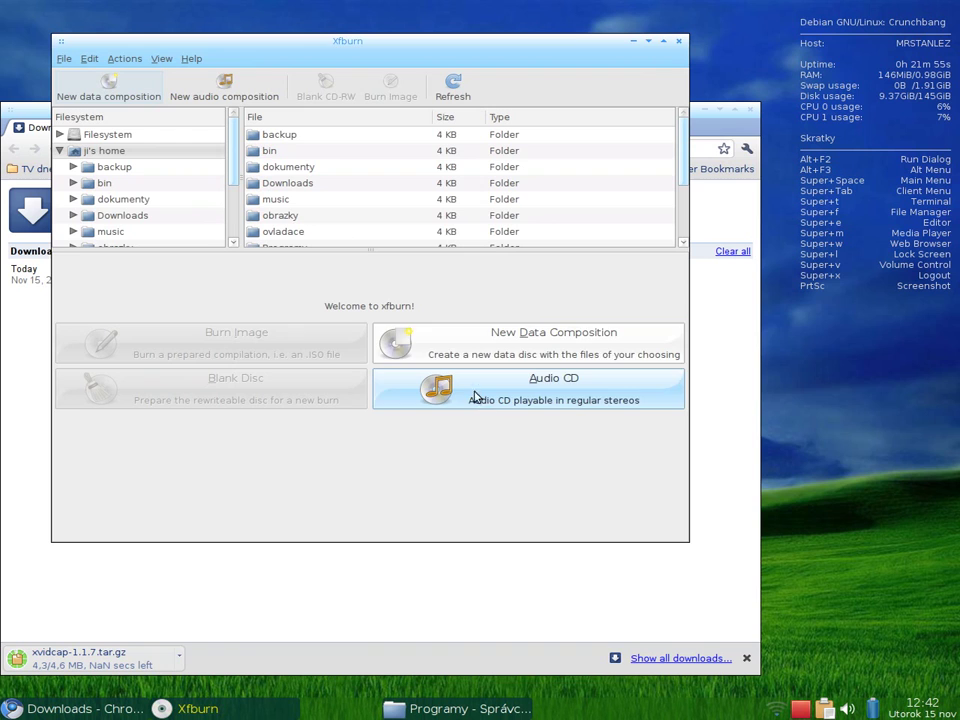
# Step: Move the Xfburn window up, try to start a new data composition and close the program
pyautogui.moveTo(368, 41); pyautogui.dragTo(326, 22)
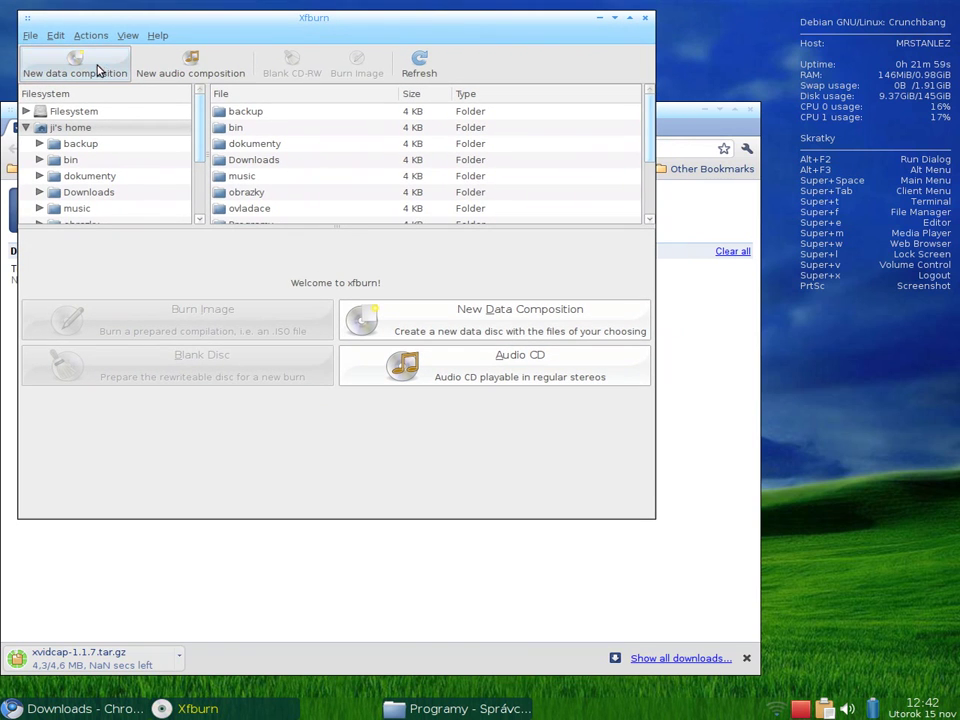
pyautogui.click(97, 70)
pyautogui.click(174, 243)
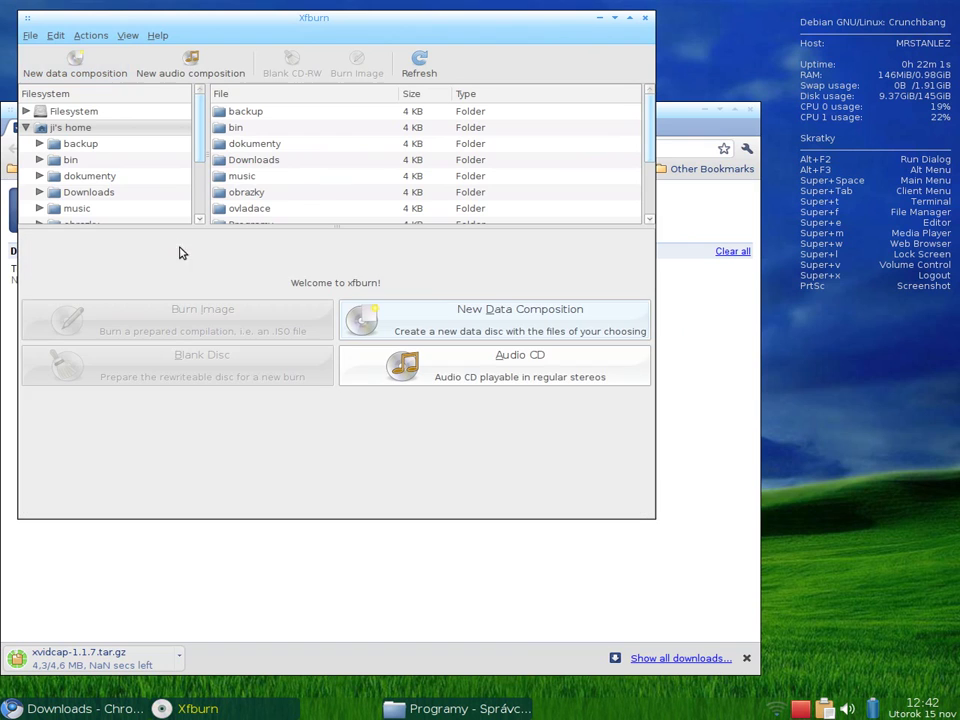
pyautogui.click(629, 18)
# Step: Launch AbiWord Word Processor and Gnumeric Spreadsheet from the desktop's office applications
pyautogui.rightClick(298, 36)
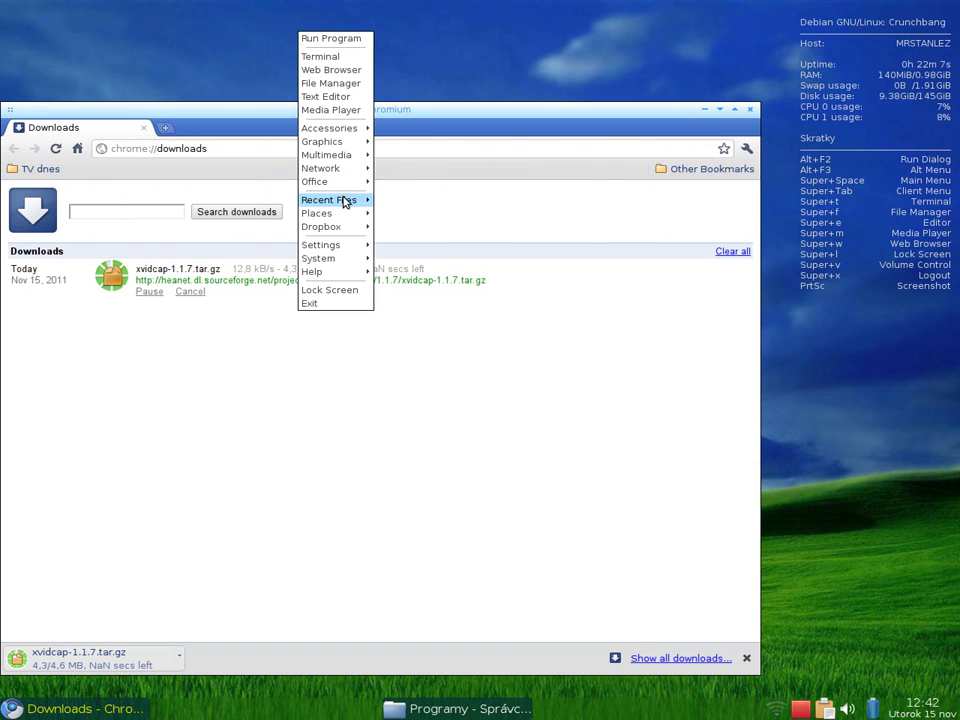
pyautogui.moveTo(345, 202)
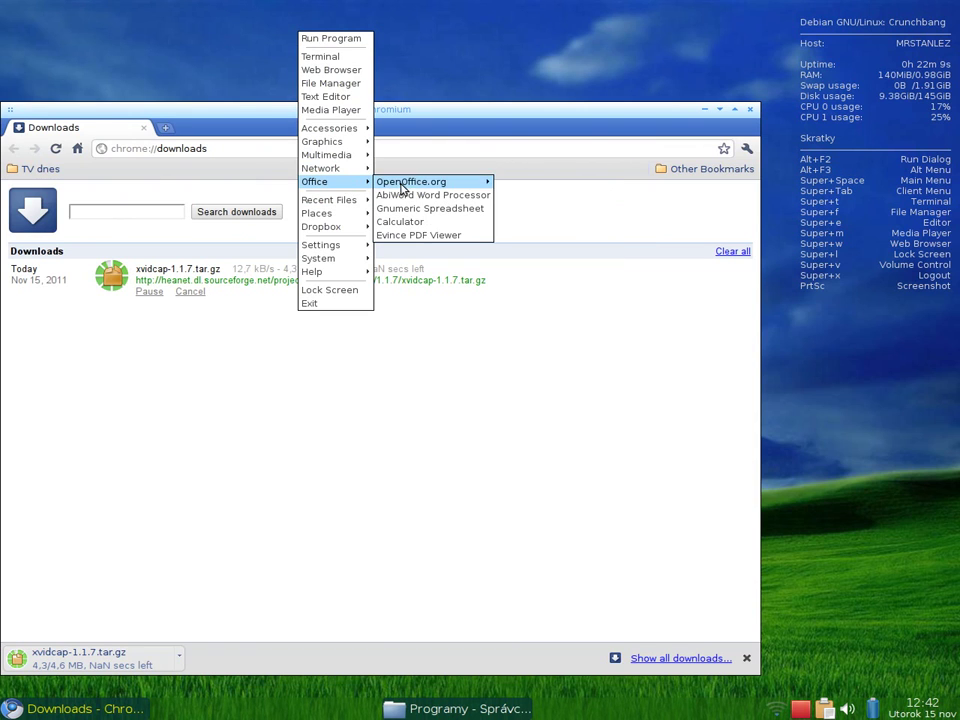
pyautogui.click(433, 195)
pyautogui.rightClick(532, 53)
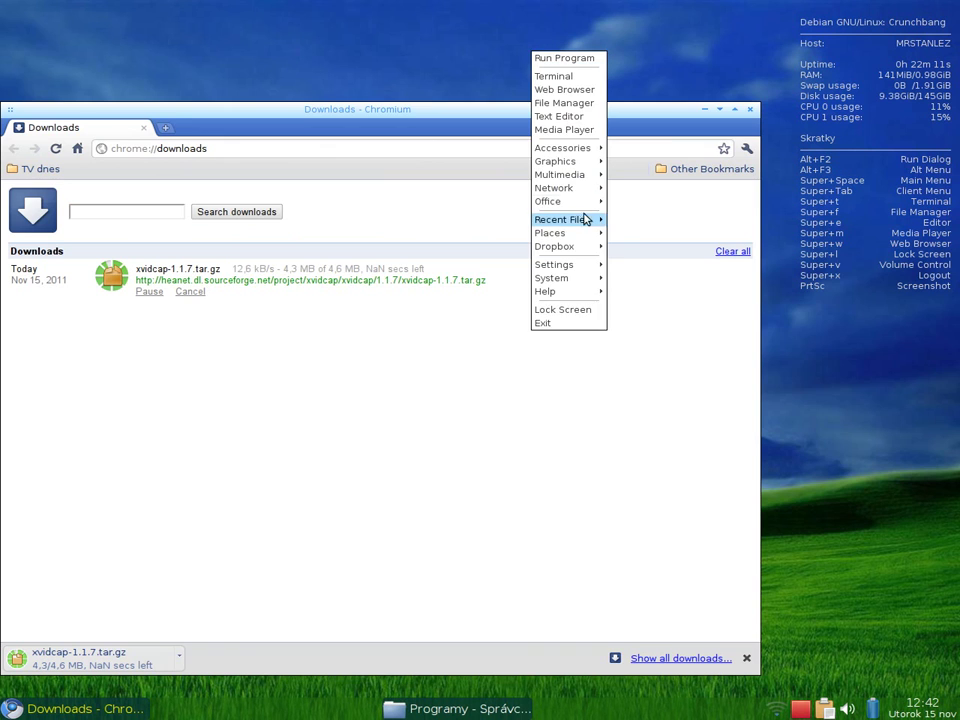
pyautogui.moveTo(583, 200)
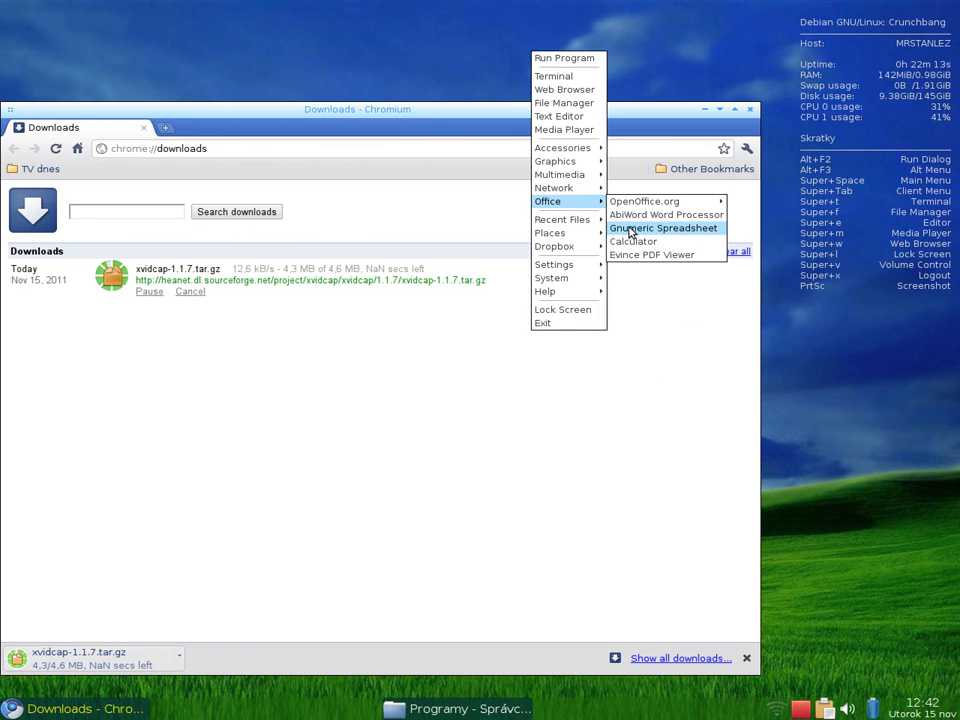
pyautogui.click(630, 229)
# Step: Launch the Calculator from the desktop's office applications
pyautogui.rightClick(589, 54)
pyautogui.moveTo(619, 195)
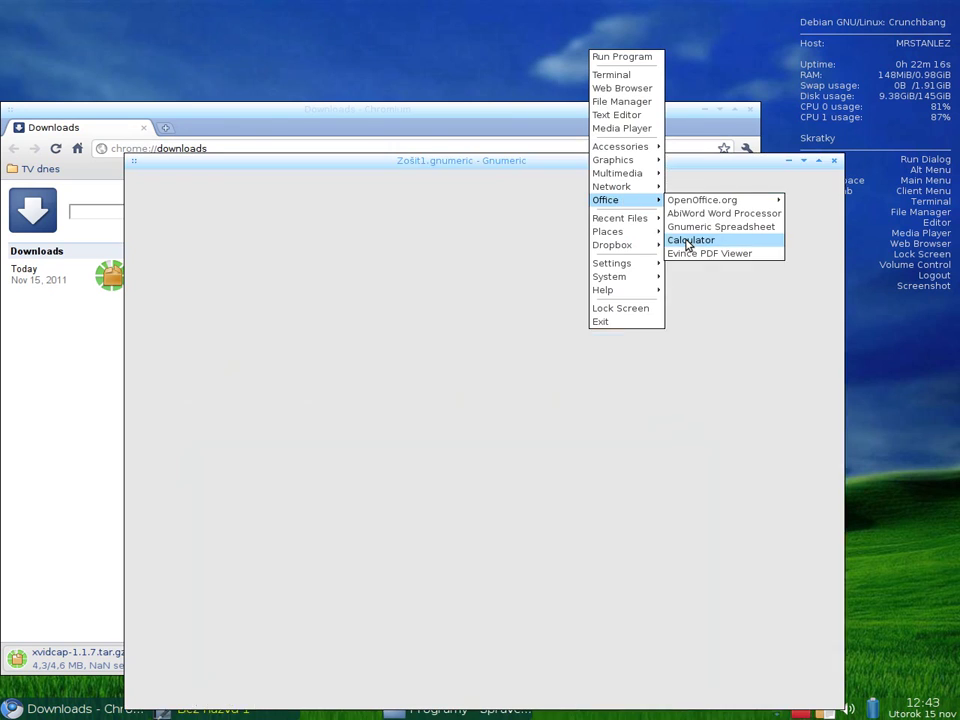
pyautogui.click(688, 241)
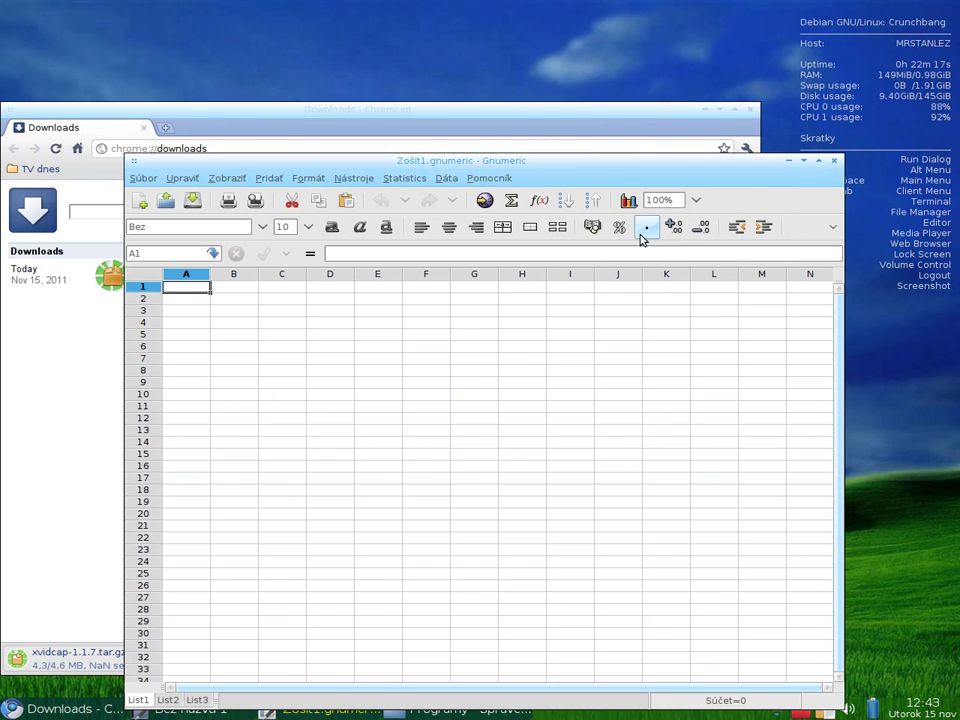
# Step: View Gnumeric's program information and close the spreadsheet program
pyautogui.click(505, 180)
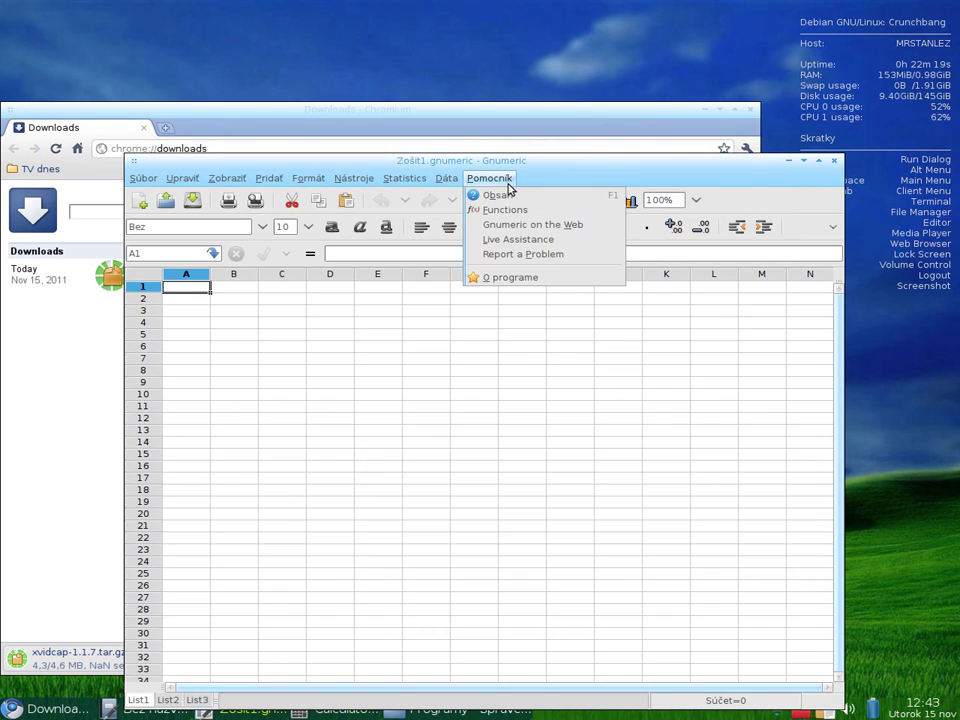
pyautogui.click(512, 278)
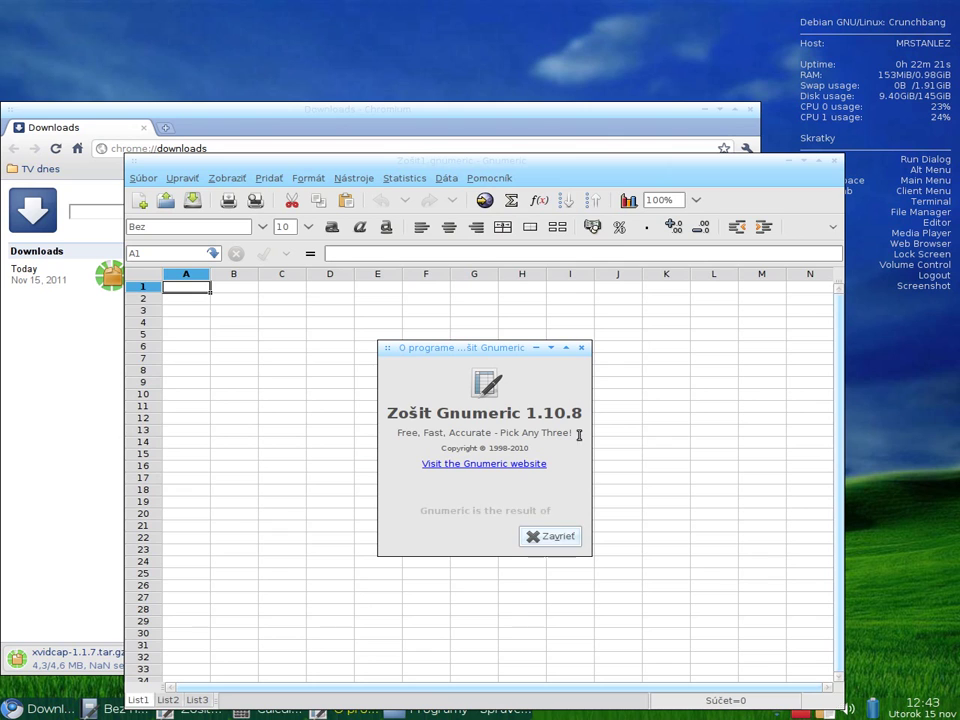
pyautogui.click(560, 540)
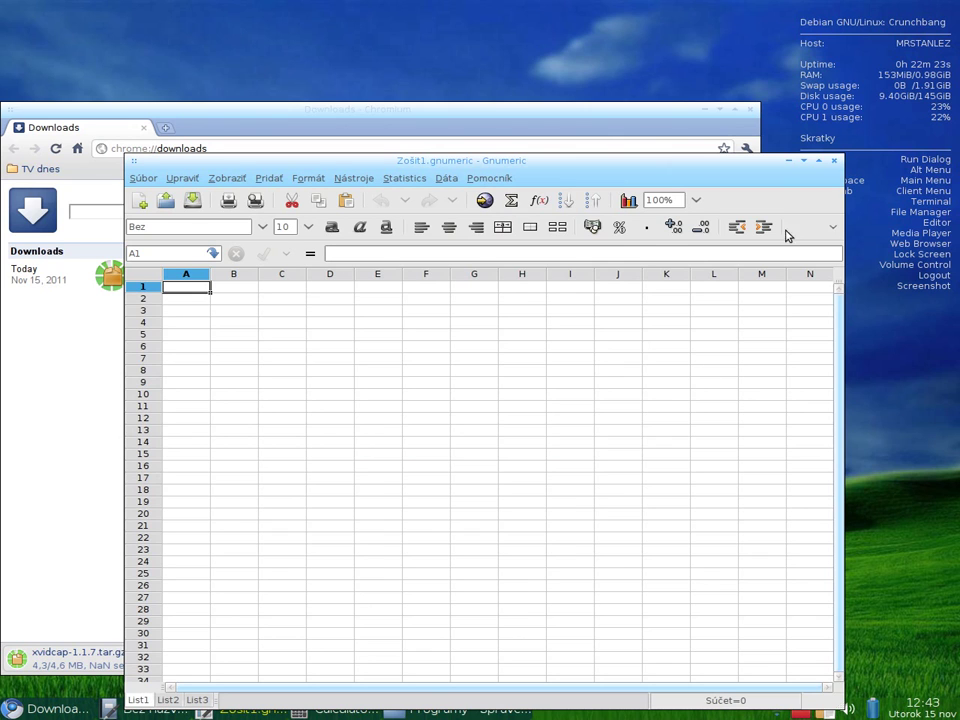
pyautogui.click(834, 160)
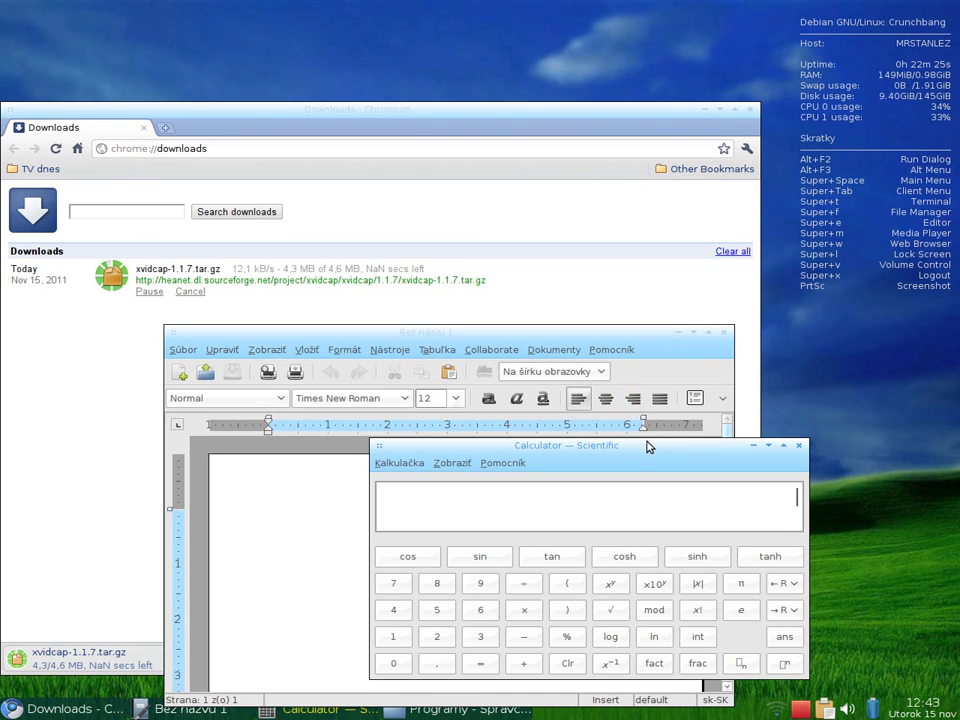
# Step: Move the Calculator window partly off the AbiWord document and calculate 5+3
pyautogui.moveTo(648, 444); pyautogui.dragTo(768, 404)
pyautogui.click(557, 570)
pyautogui.click(643, 621)
pyautogui.click(601, 596)
# Step: Move the AbiWord window clear of the Calculator and extend the calculation to 8×(1+2)
pyautogui.moveTo(522, 340); pyautogui.dragTo(430, 245)
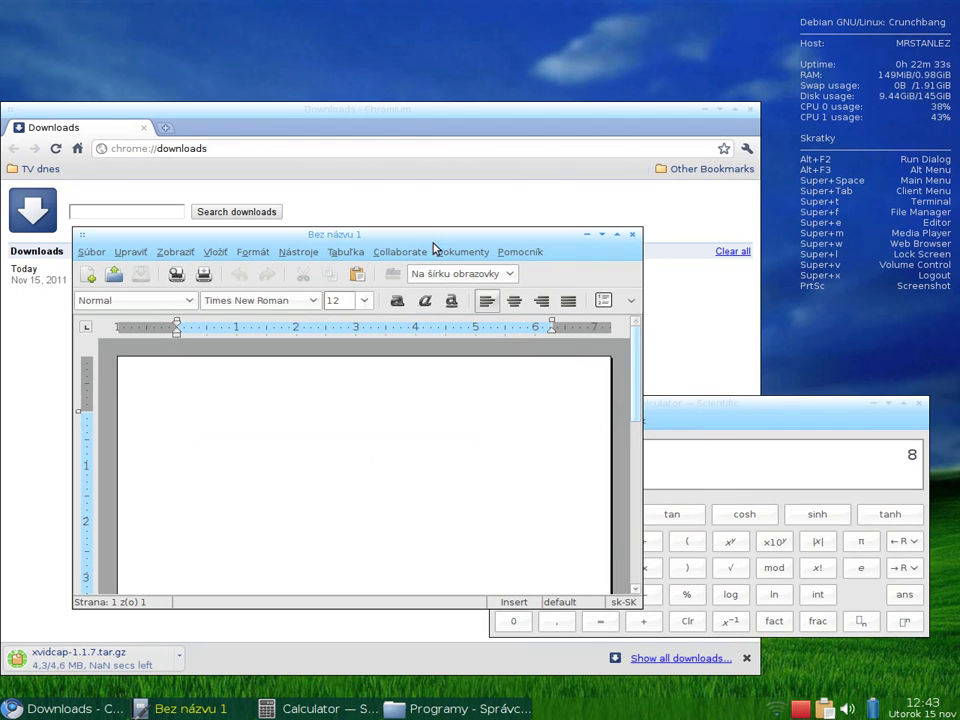
pyautogui.click(771, 425)
pyautogui.click(644, 568)
pyautogui.click(682, 550)
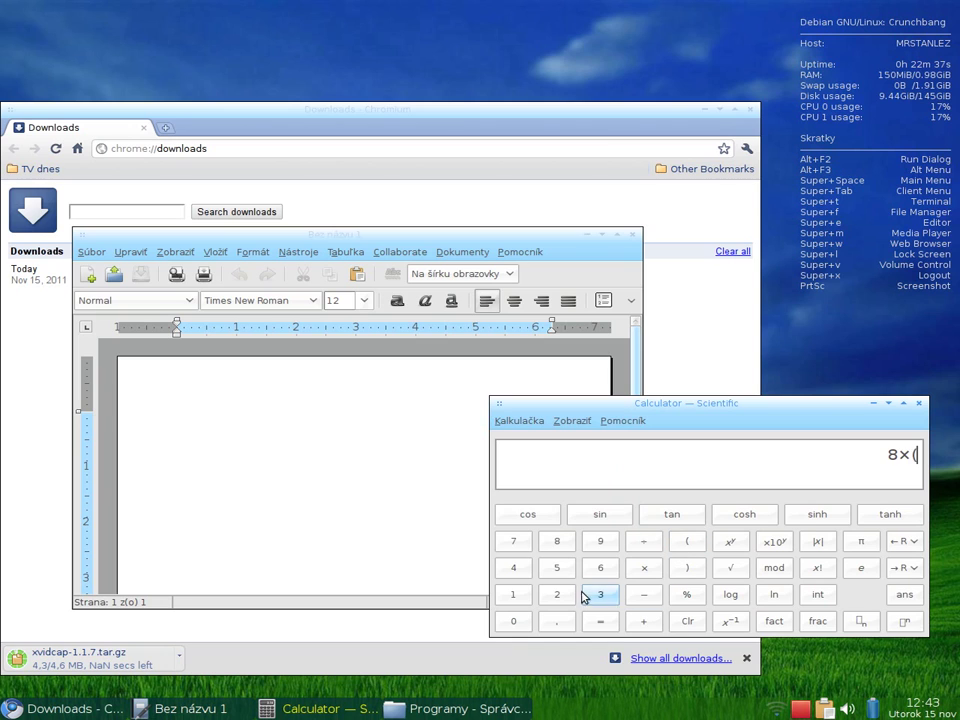
pyautogui.click(519, 600)
pyautogui.click(640, 621)
pyautogui.click(557, 594)
pyautogui.click(692, 569)
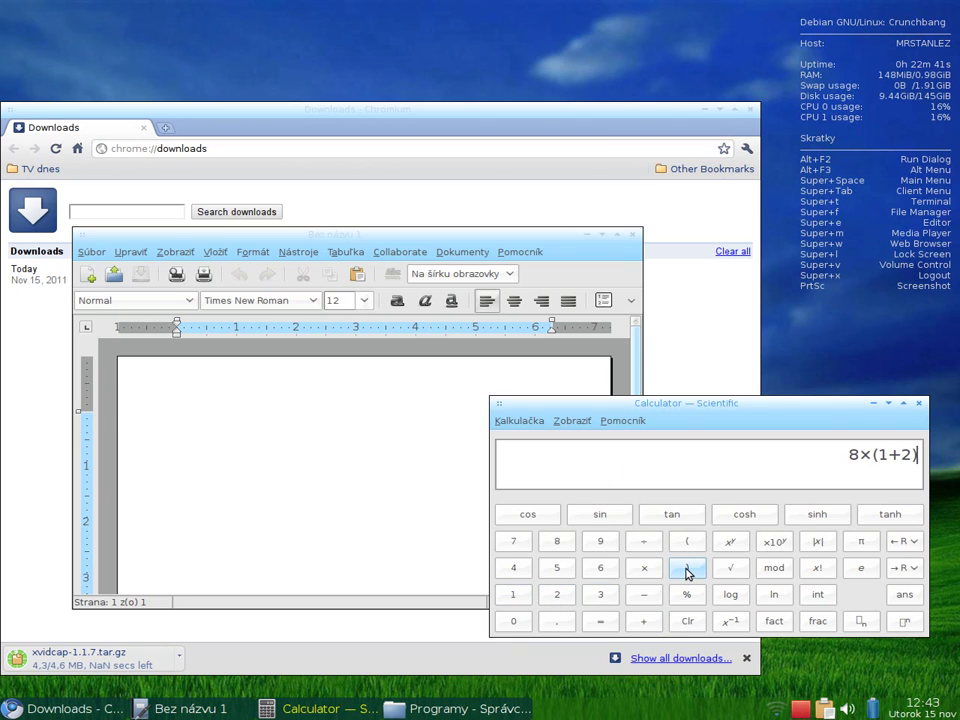
pyautogui.click(601, 621)
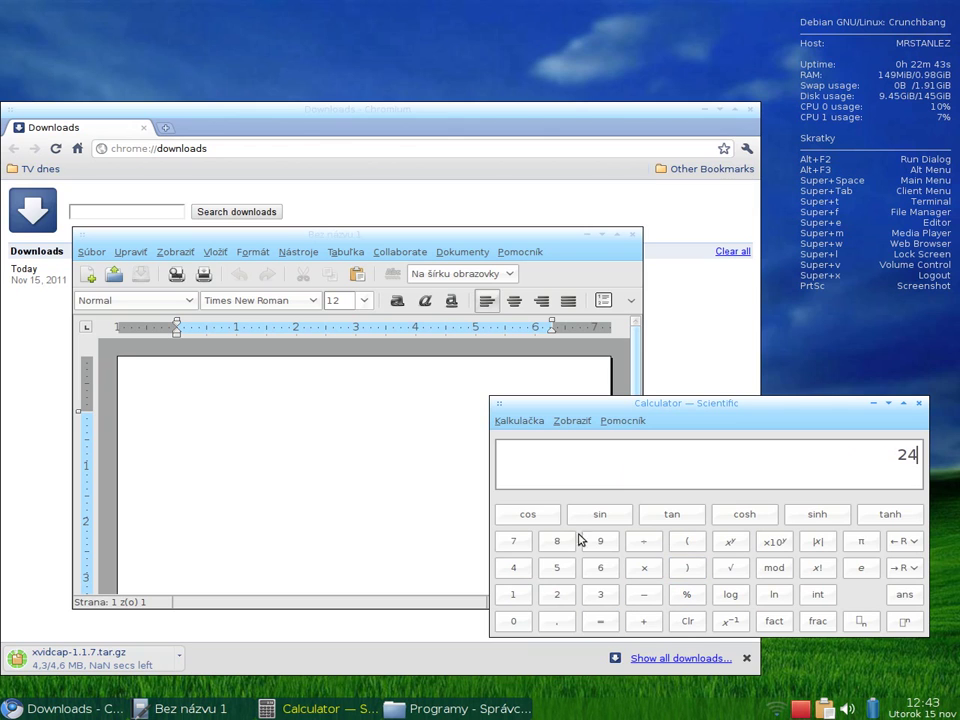
# Step: View AbiWord's program information and close it again
pyautogui.click(525, 255)
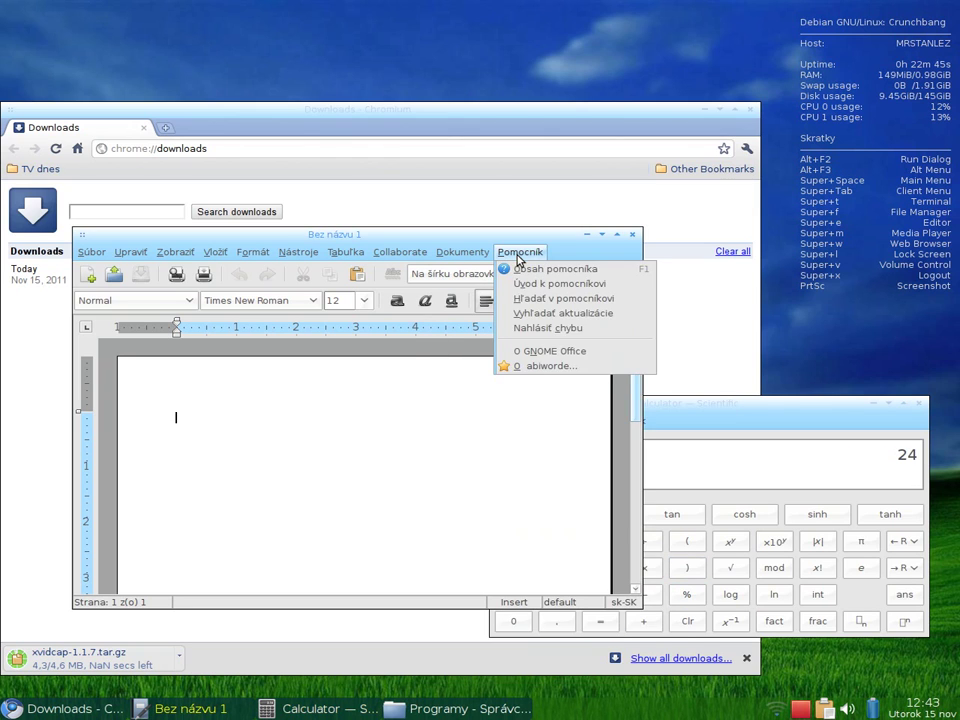
pyautogui.click(521, 367)
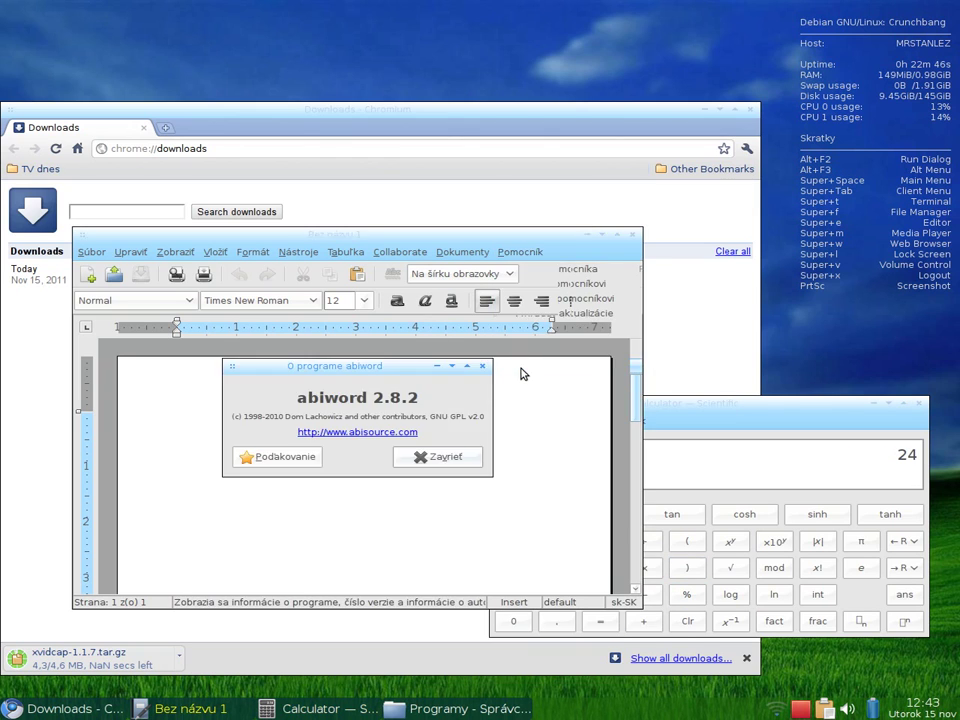
pyautogui.click(445, 457)
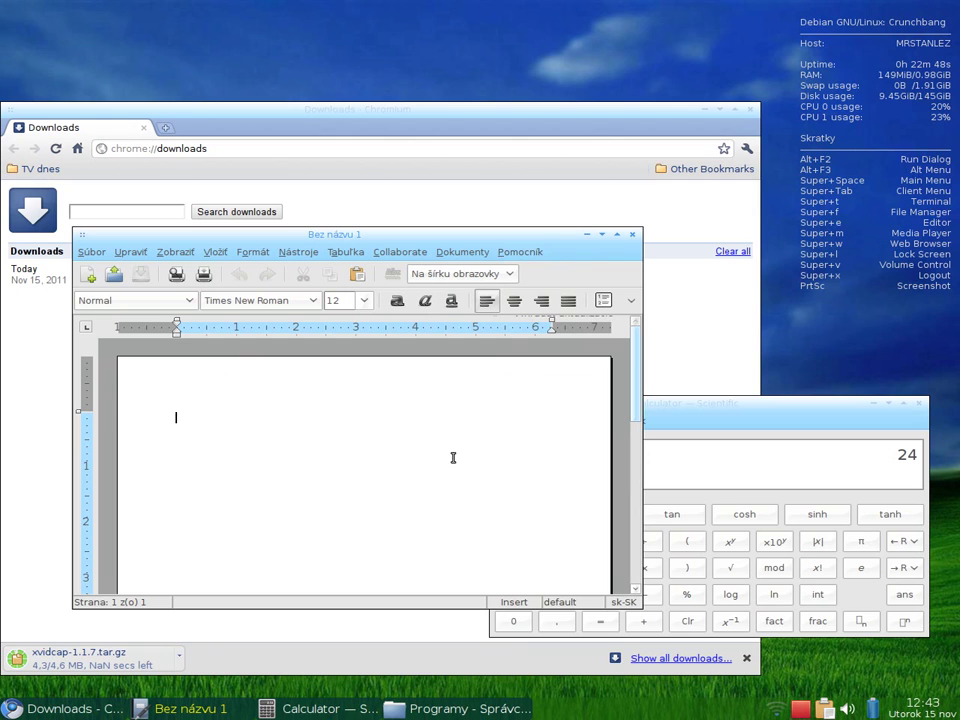
# Step: Start opening a file in AbiWord and review the list of supported file types, leaving it on automatic detection
pyautogui.click(91, 251)
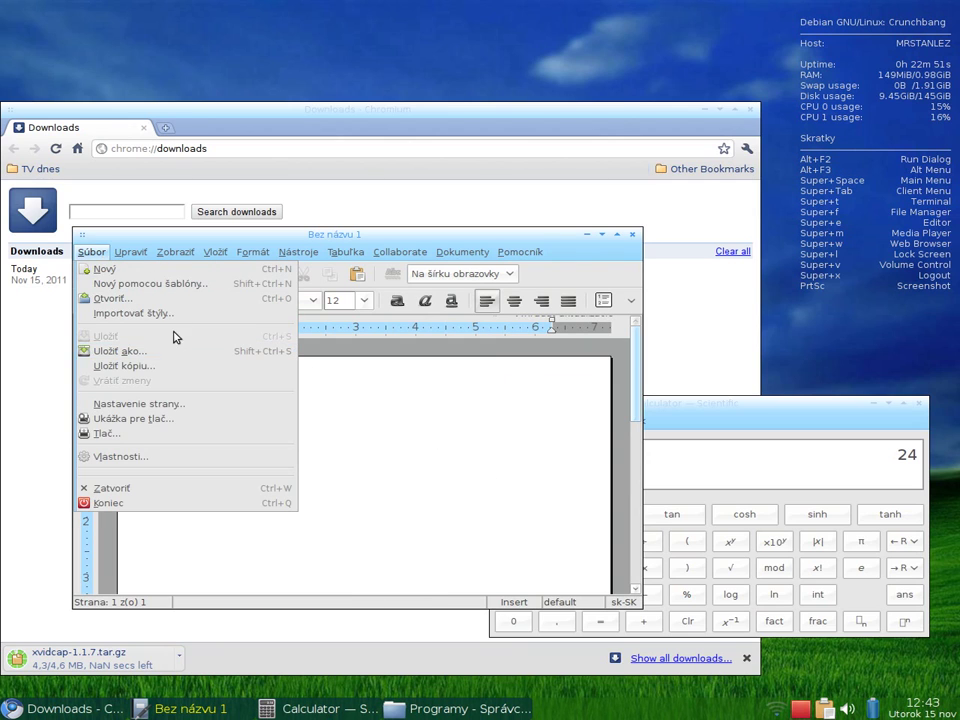
pyautogui.click(178, 300)
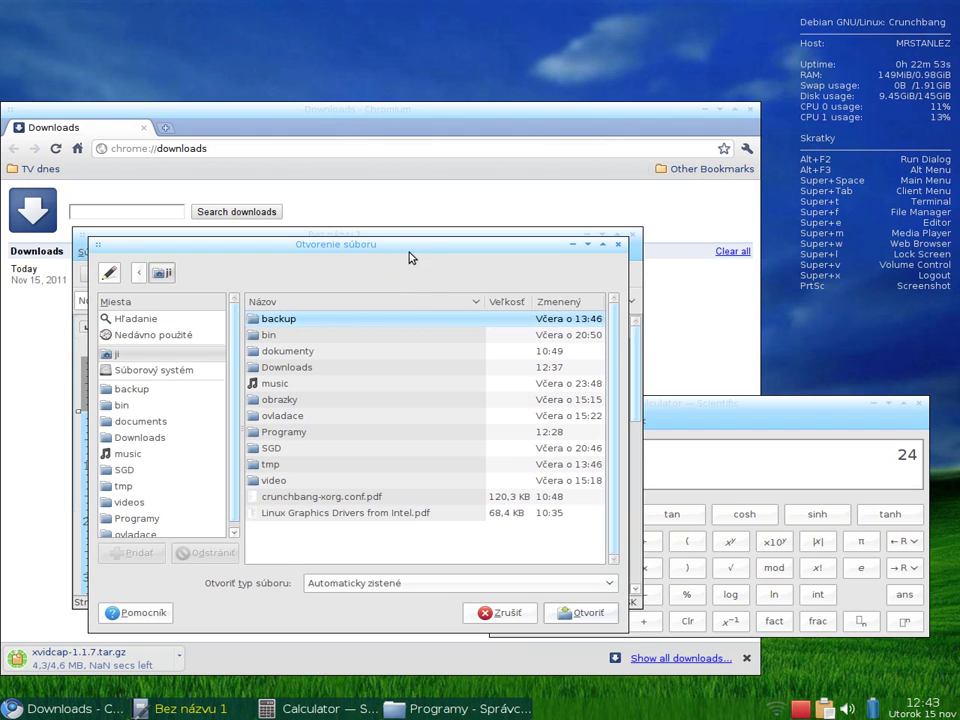
pyautogui.click(583, 589)
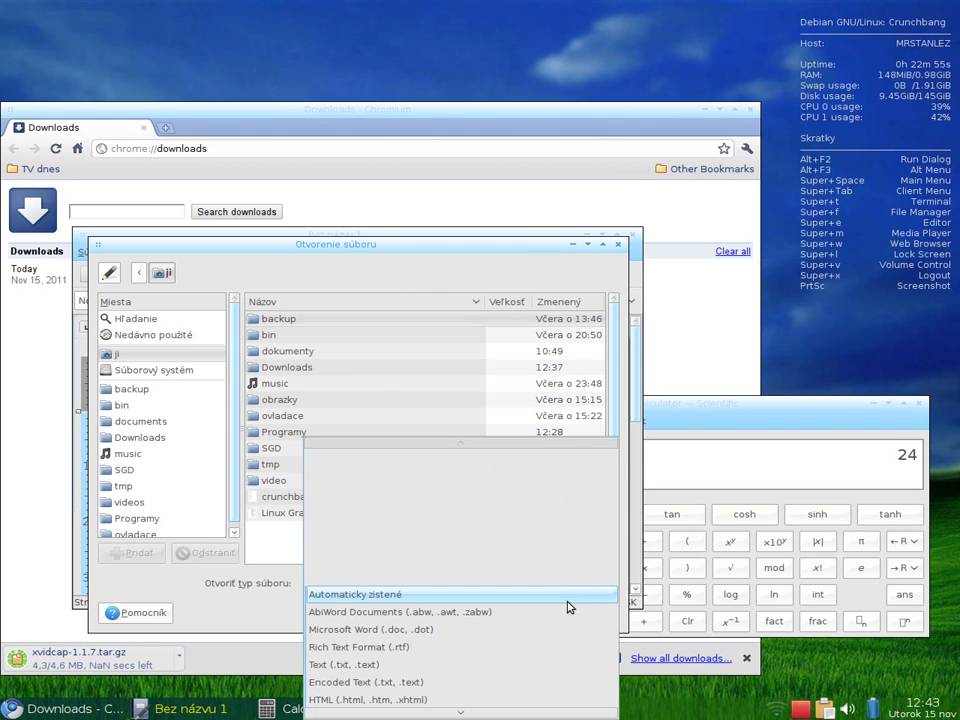
pyautogui.scroll(-2, 546, 696)
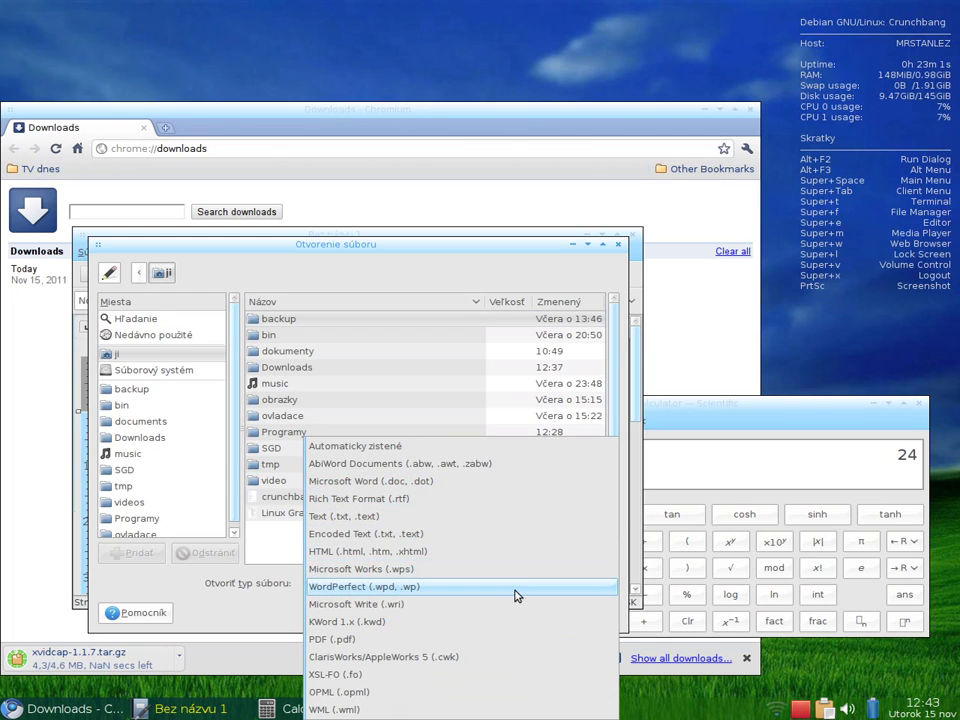
pyautogui.click(509, 266)
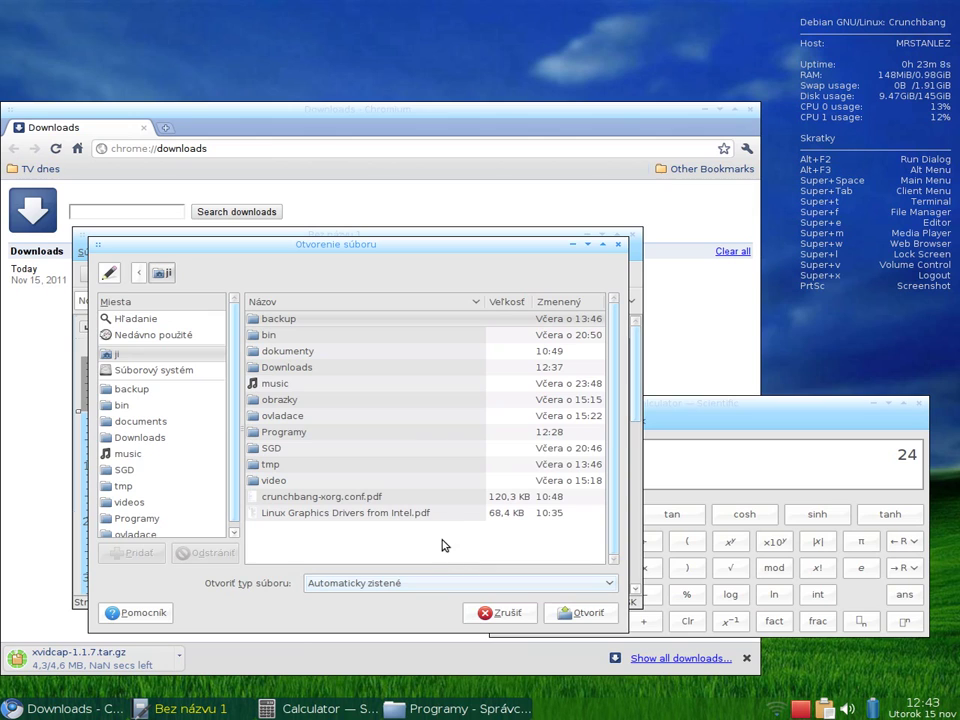
# Step: Open crunchbang-xorg.conf.pdf from the home folder in AbiWord
pyautogui.click(388, 511)
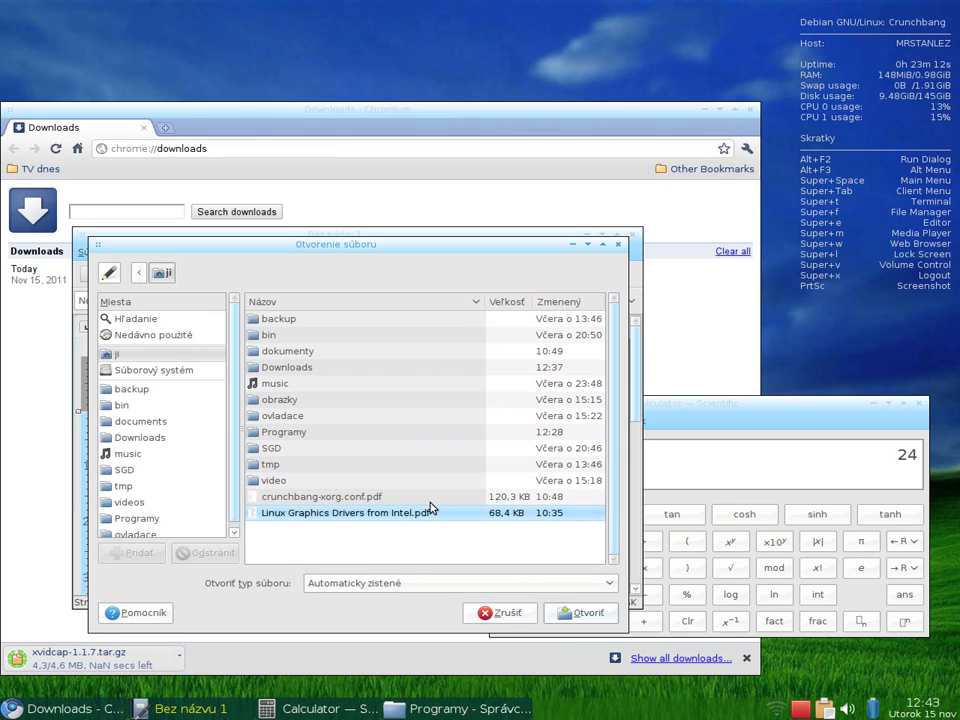
pyautogui.click(430, 502)
pyautogui.click(565, 613)
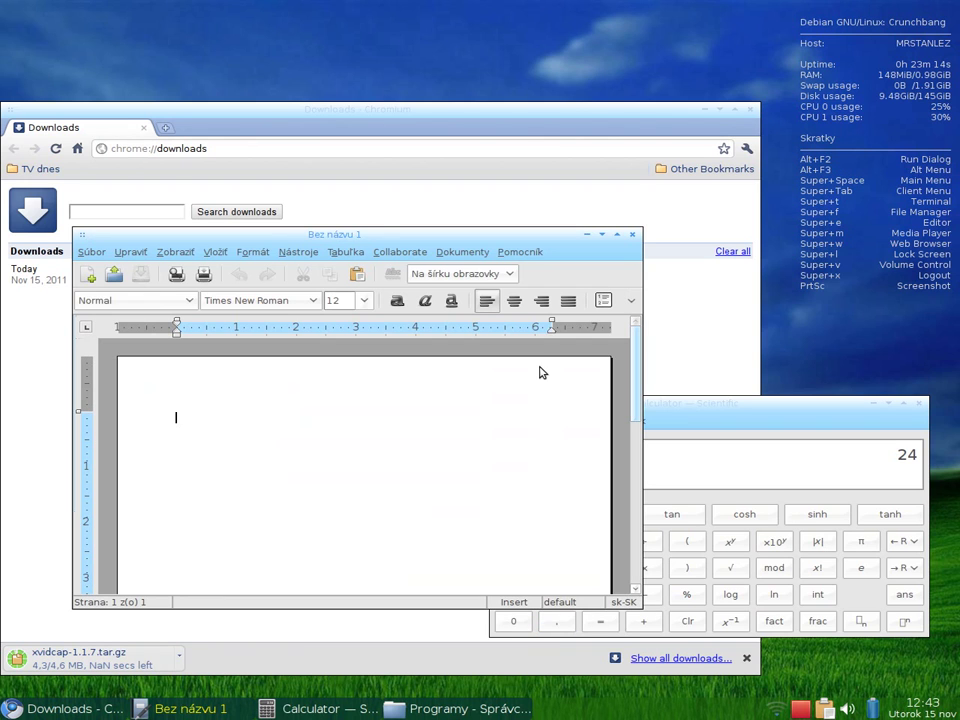
# Step: Move the AbiWord window up clear of the Calculator, skim the opened PDF text and close AbiWord
pyautogui.moveTo(482, 238); pyautogui.dragTo(457, 34)
pyautogui.scroll(-4, 397, 259)
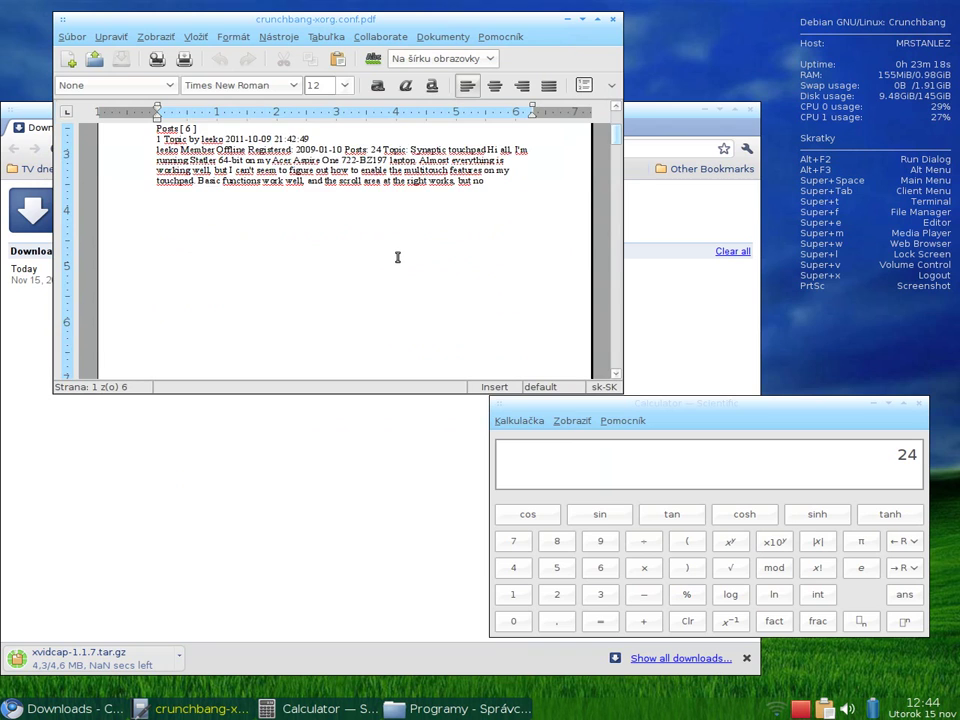
pyautogui.scroll(3, 397, 259)
pyautogui.click(612, 20)
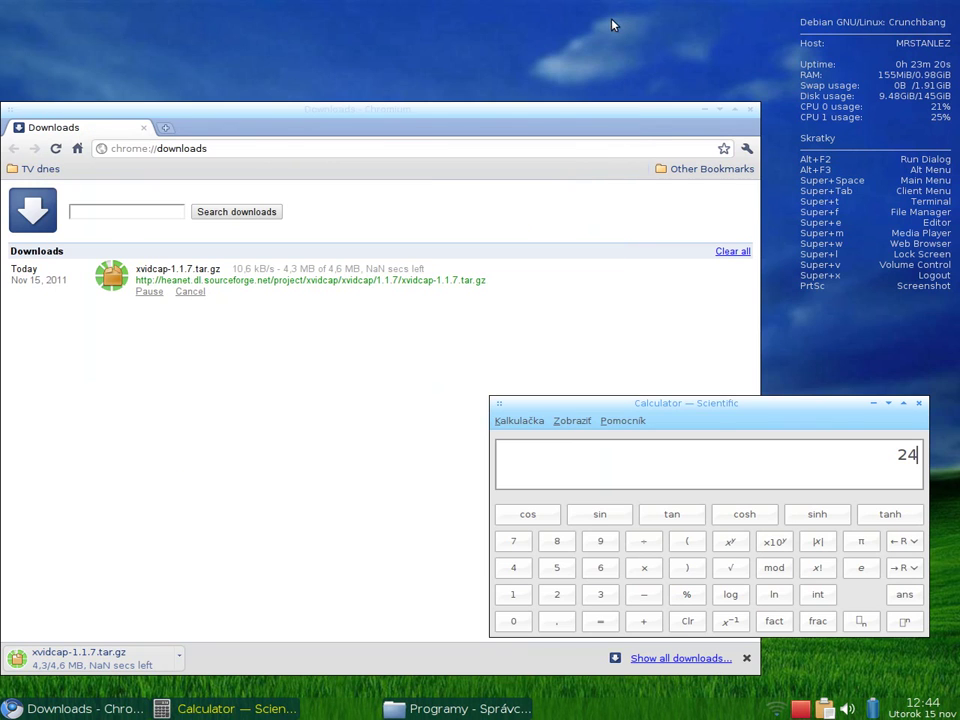
# Step: Launch the Evince PDF Viewer and open the recent document xrand vystup na jeden monitor-debian.pdf
pyautogui.rightClick(352, 6)
pyautogui.moveTo(382, 153)
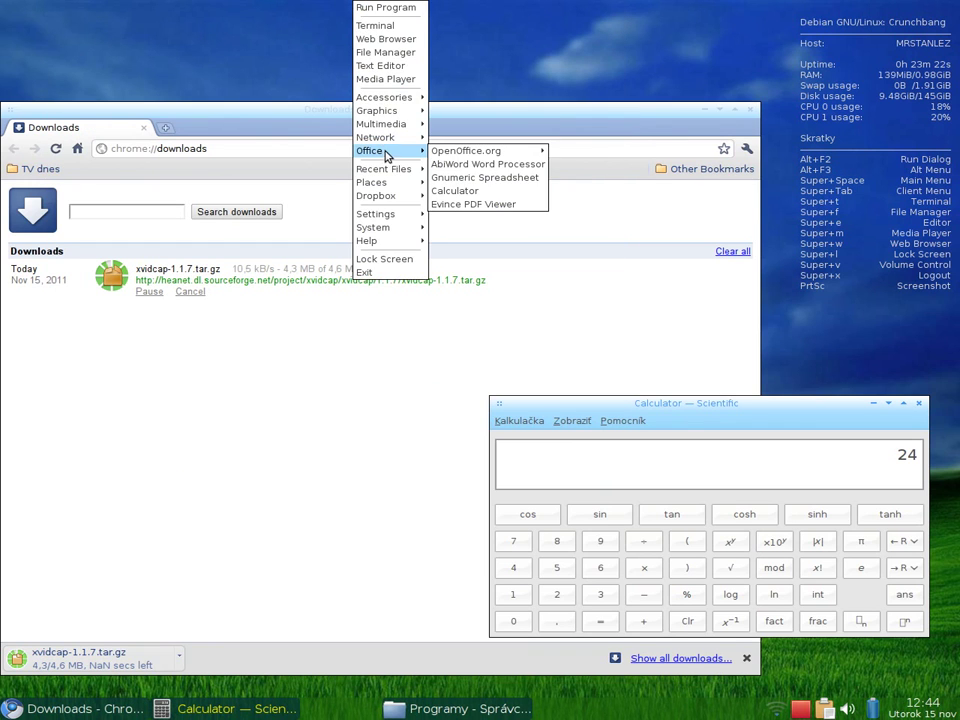
pyautogui.click(465, 204)
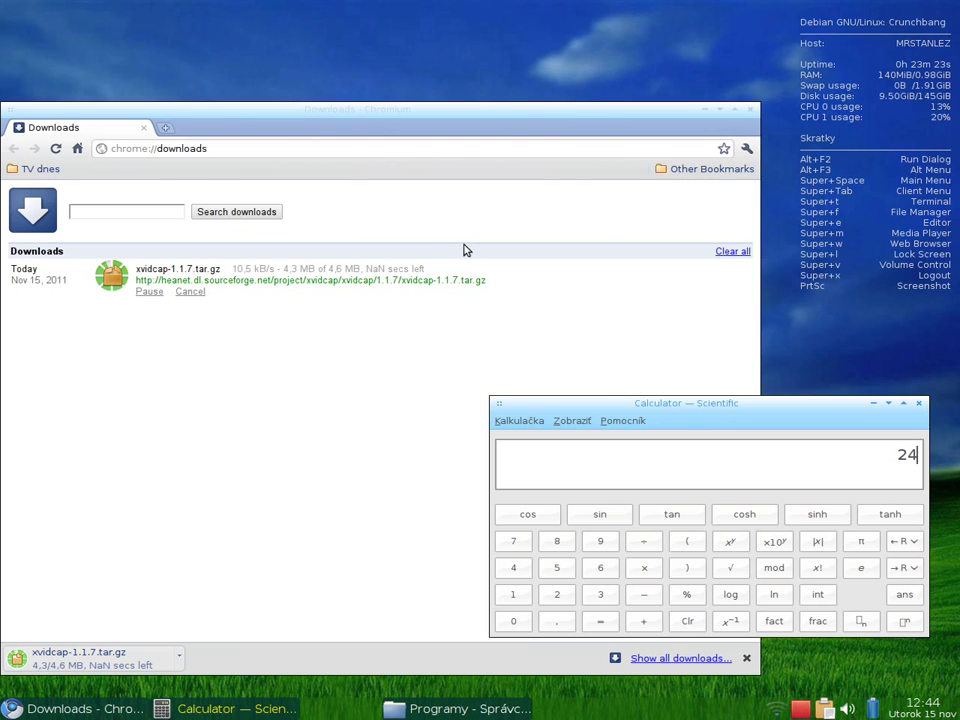
pyautogui.click(280, 163)
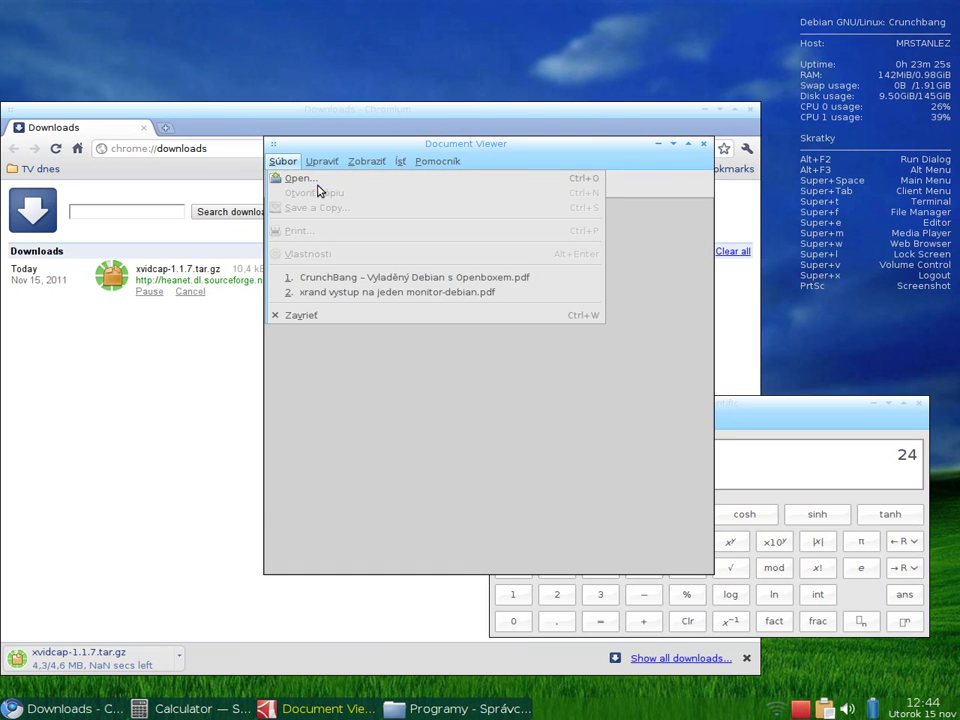
pyautogui.click(363, 292)
# Step: Skim the first pages of the xrand PDF, then view Document Viewer's program information and close it
pyautogui.scroll(-15, 422, 323)
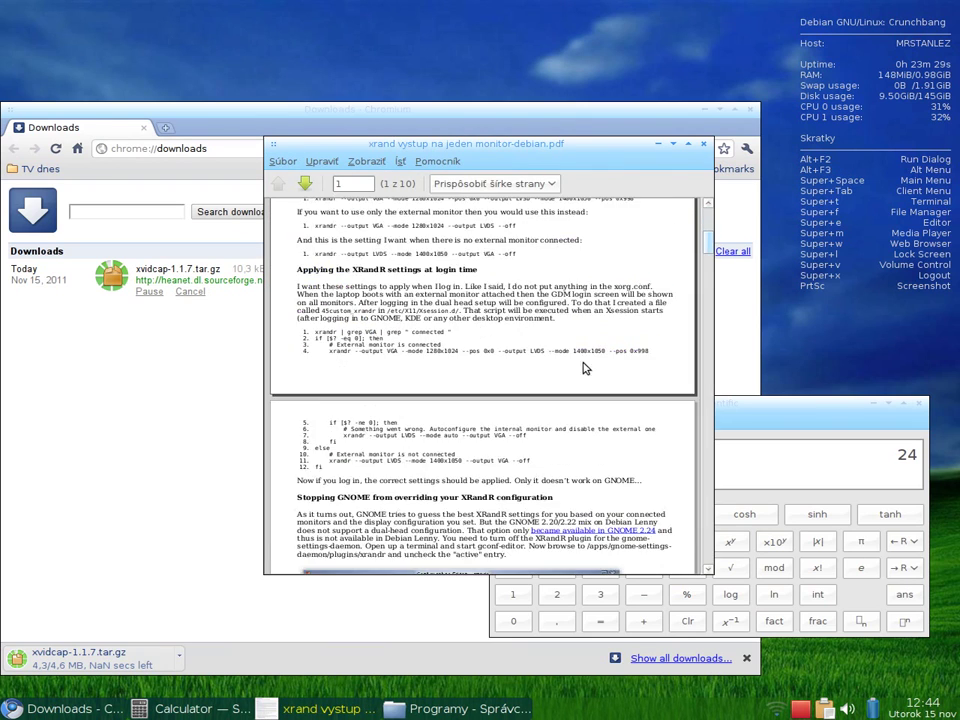
pyautogui.scroll(-10, 707, 253)
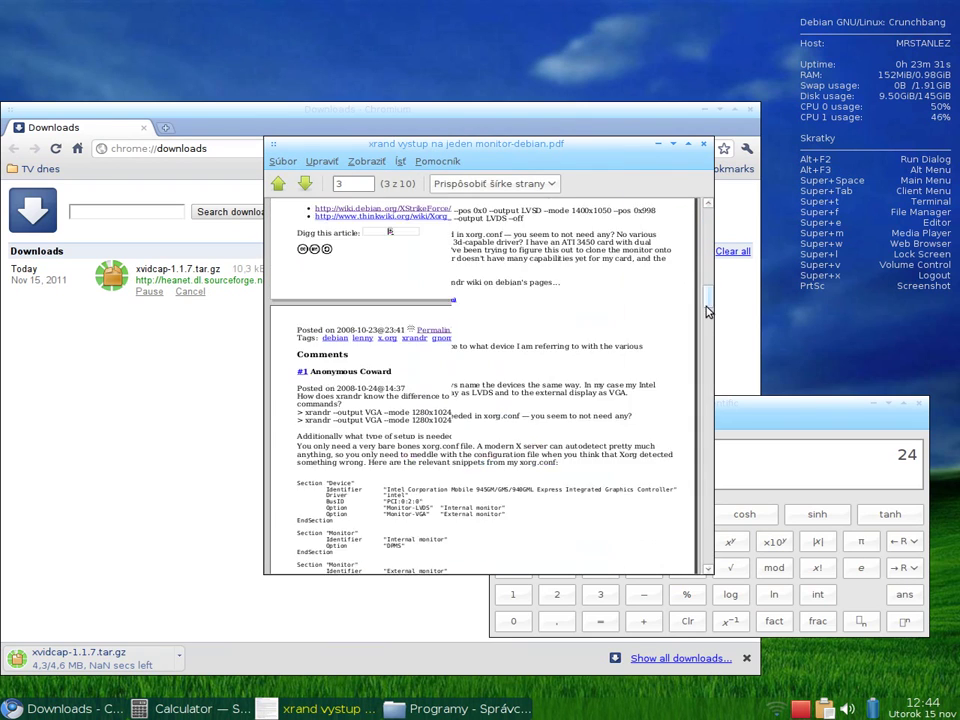
pyautogui.scroll(6, 709, 289)
pyautogui.scroll(6, 707, 289)
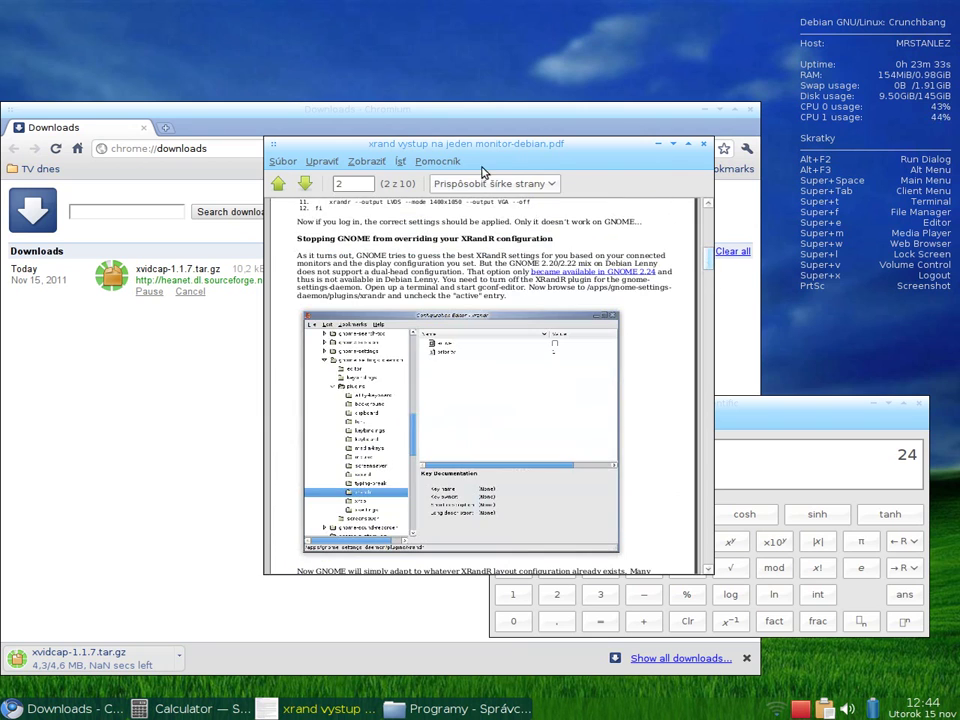
pyautogui.click(437, 161)
pyautogui.click(462, 195)
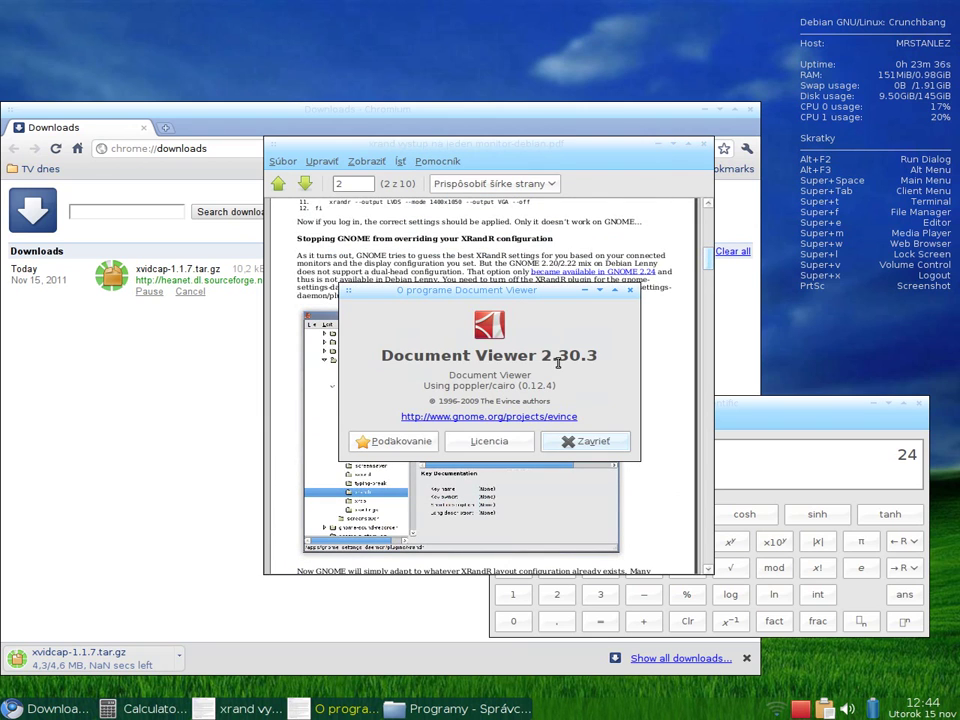
pyautogui.click(608, 443)
# Step: Review the document types Evince can open and open the CrunchBang – Vyladěný Debian s Openboxem PDF from the documents folder
pyautogui.click(282, 161)
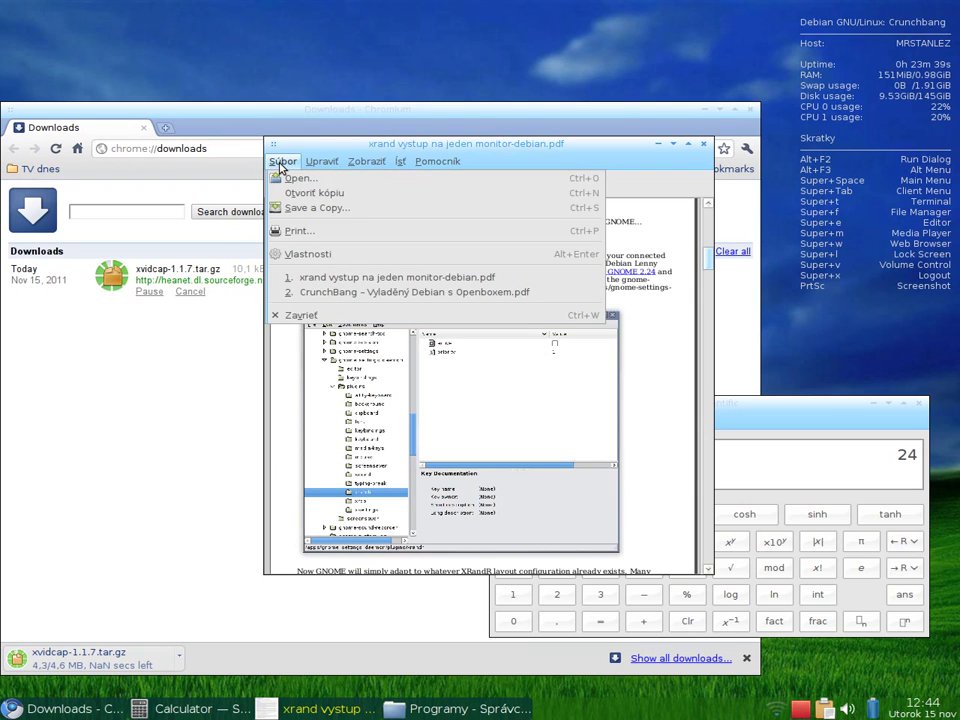
pyautogui.click(332, 182)
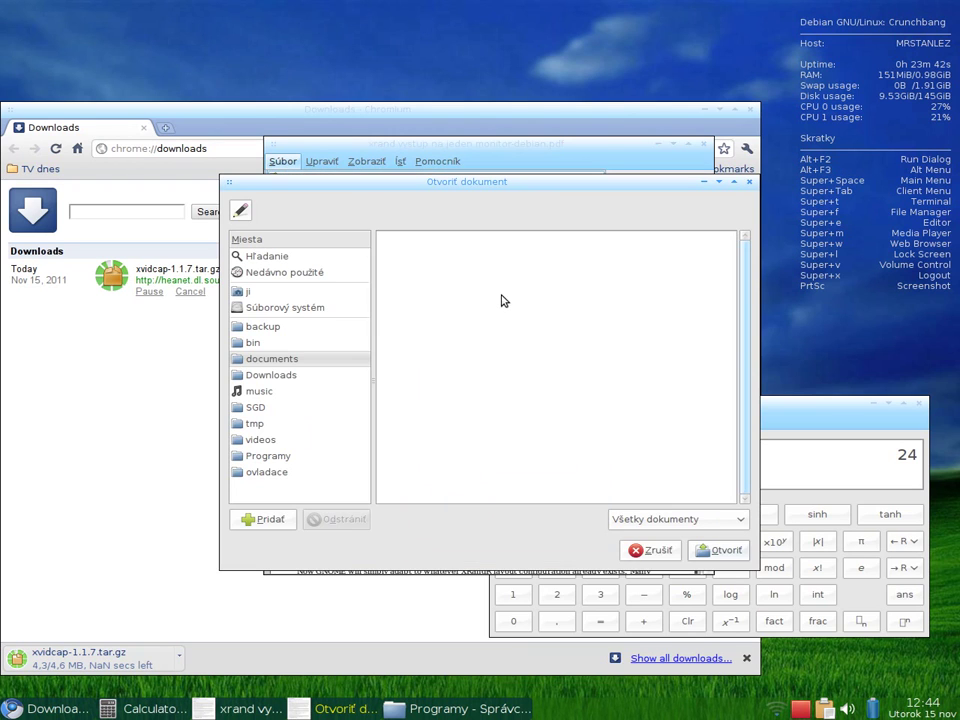
pyautogui.click(697, 525)
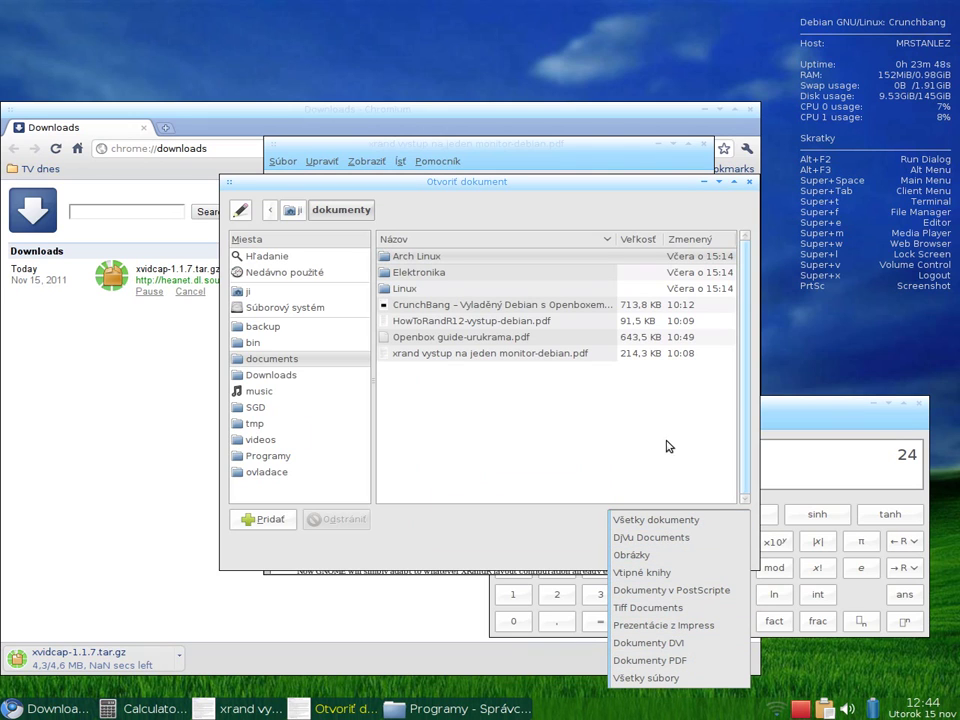
pyautogui.click(489, 306)
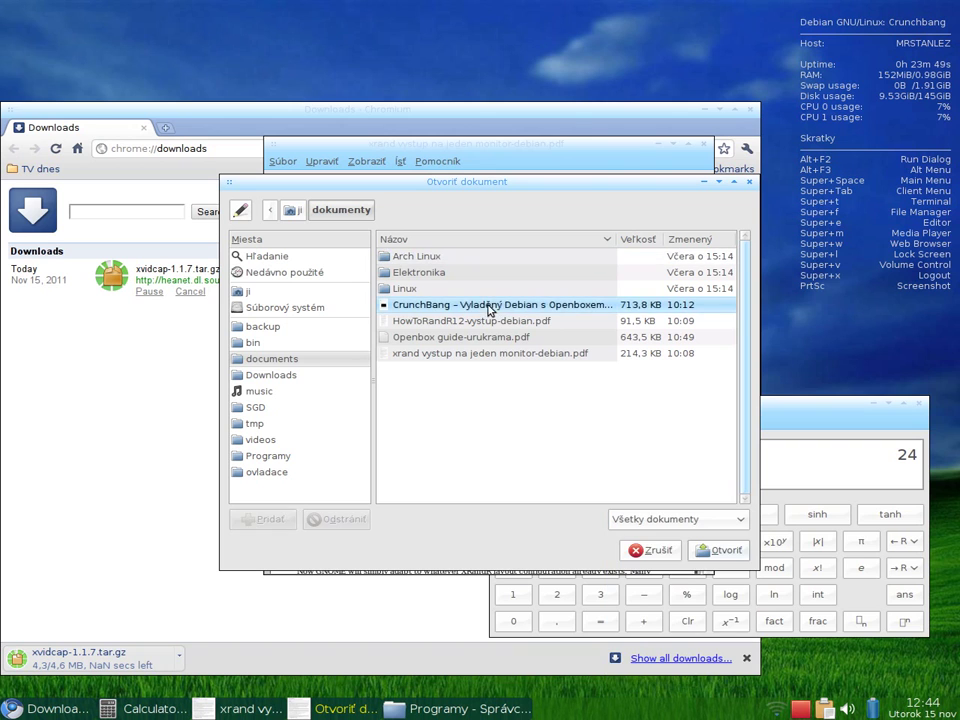
pyautogui.click(705, 551)
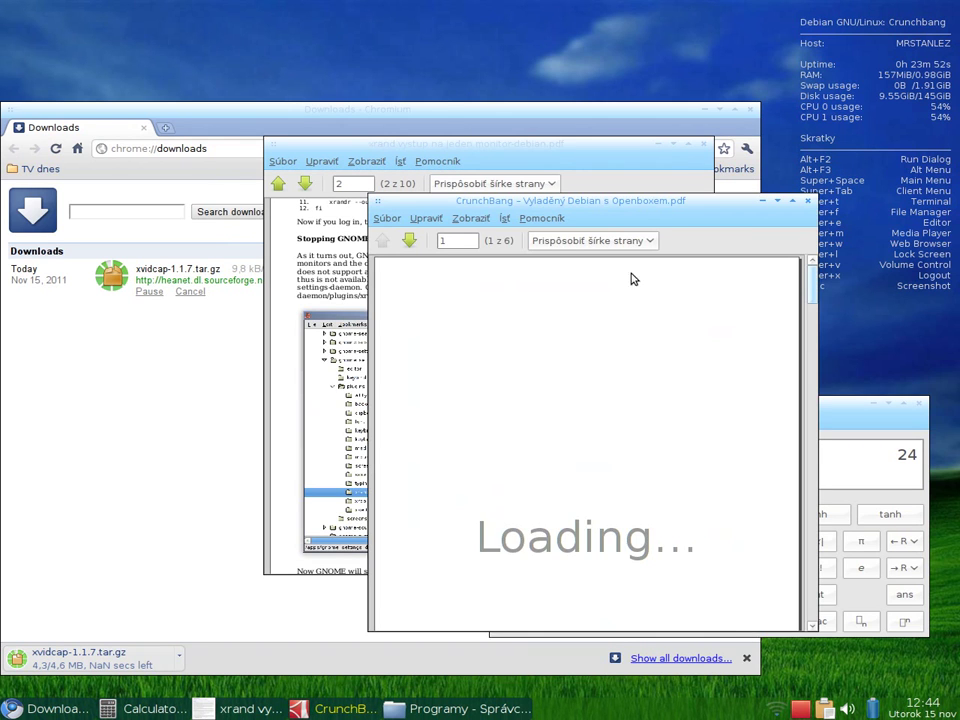
# Step: Move the CrunchBang PDF window up and browse the article as far as page 5
pyautogui.moveTo(632, 276); pyautogui.dragTo(597, 150)
pyautogui.scroll(-8, 692, 283)
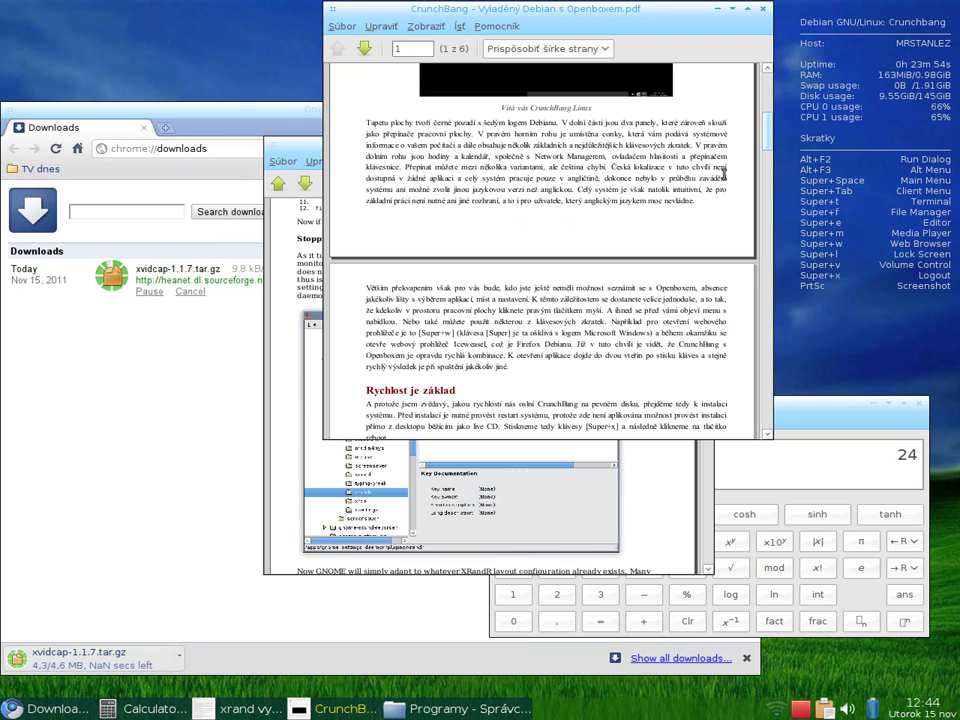
pyautogui.moveTo(762, 145); pyautogui.dragTo(727, 374)
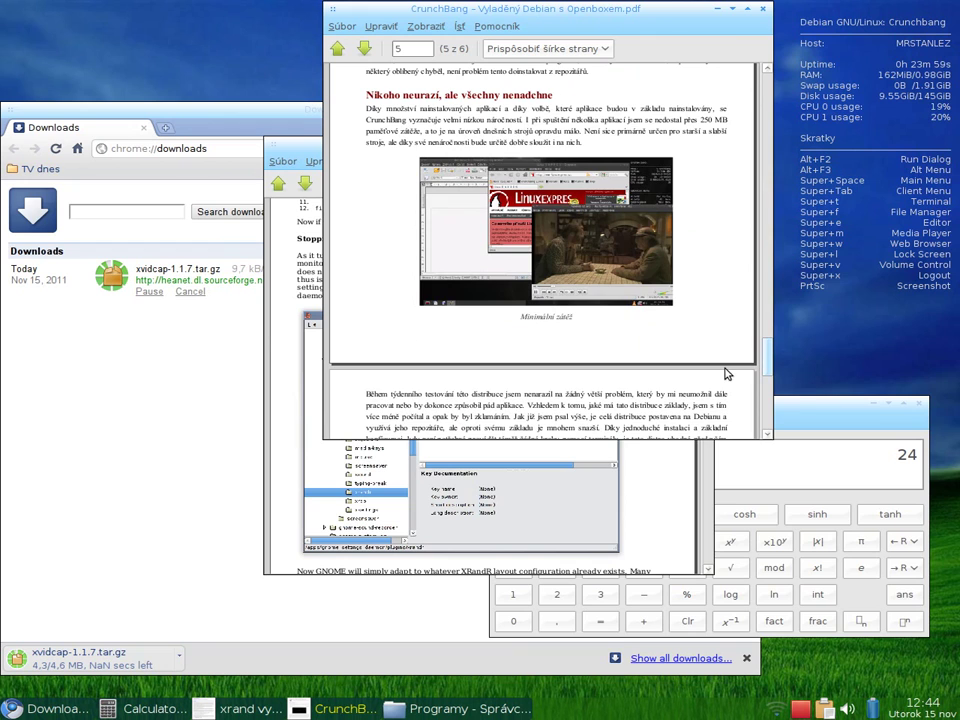
# Step: Close the Calculator and both PDF windows, and minimize the Chromium window
pyautogui.click(918, 406)
pyautogui.hotkey('ctrl', 'w')
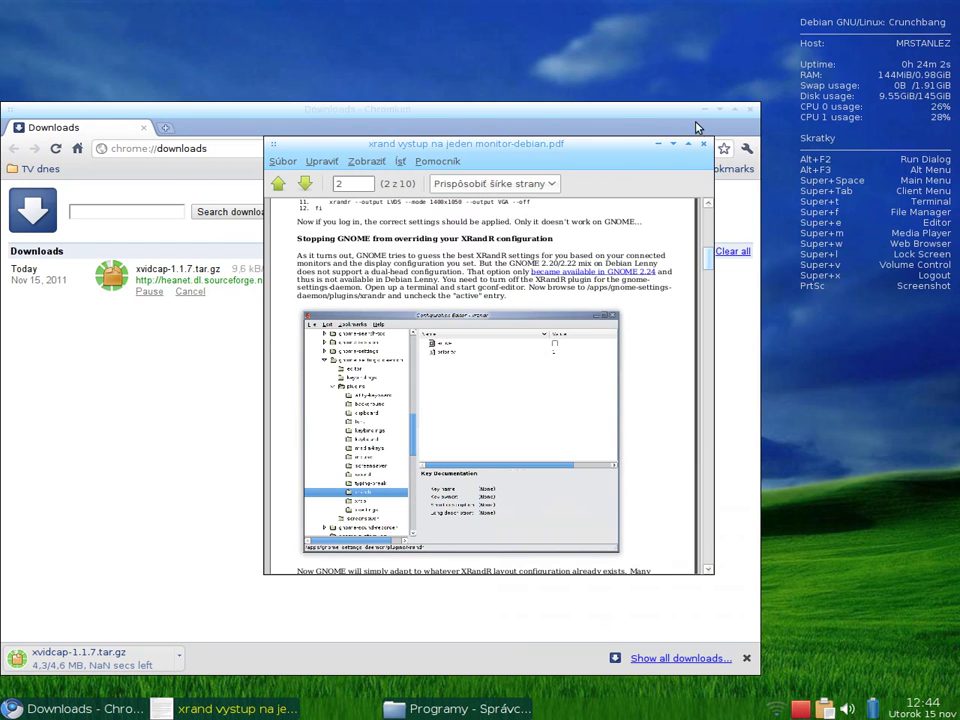
pyautogui.click(705, 146)
pyautogui.click(720, 109)
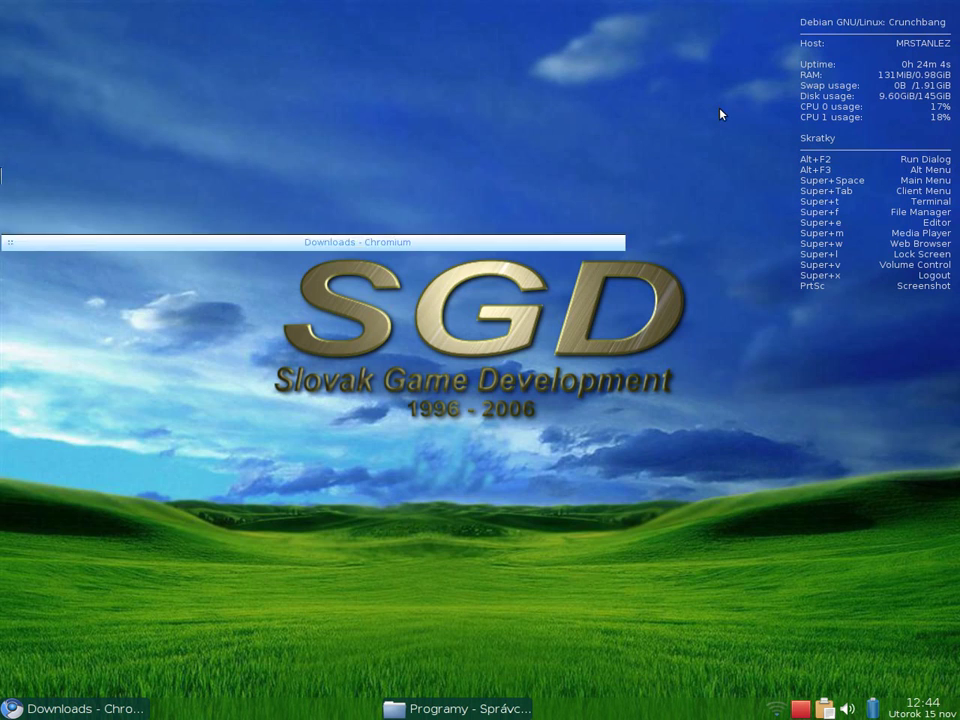
# Step: Switch to the file manager and open the obrazky folder in the home directory
pyautogui.hotkey('alt', 'Tab')
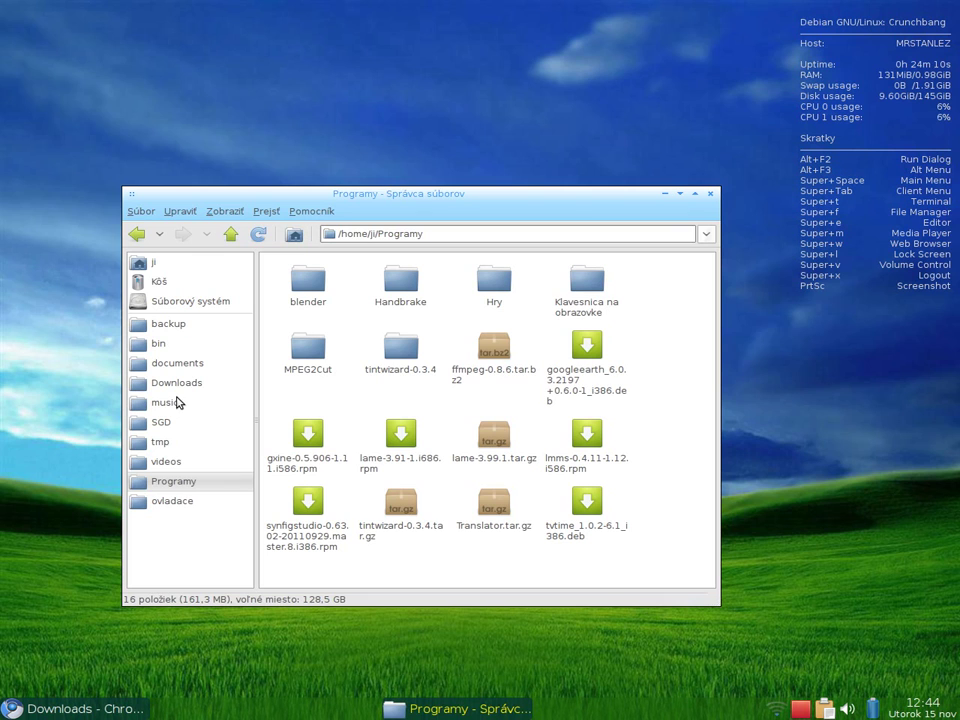
pyautogui.click(230, 233)
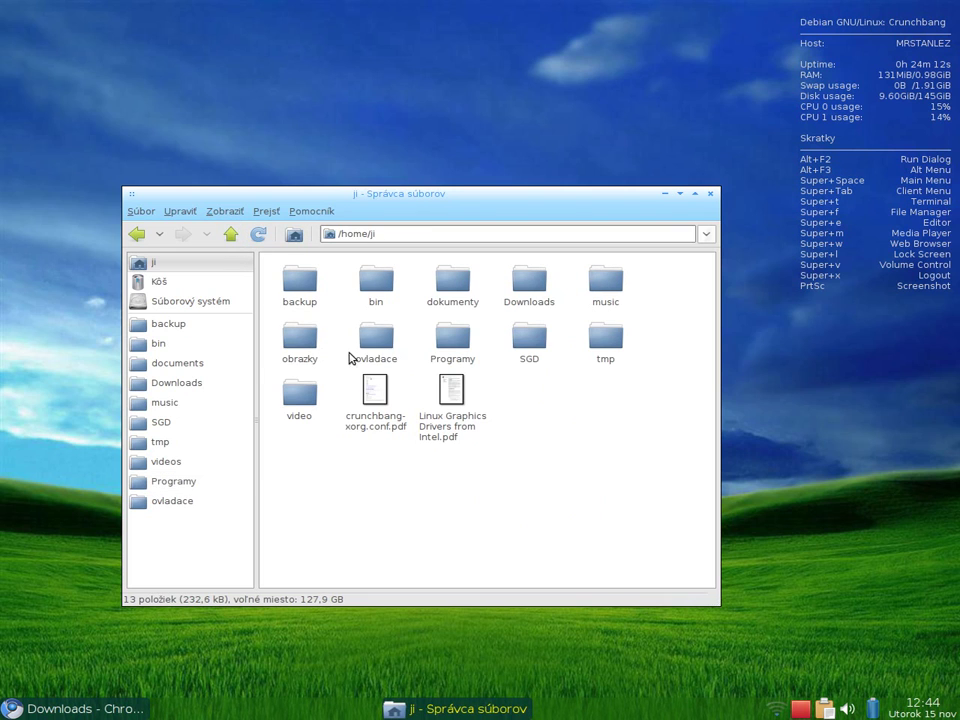
pyautogui.doubleClick(293, 340)
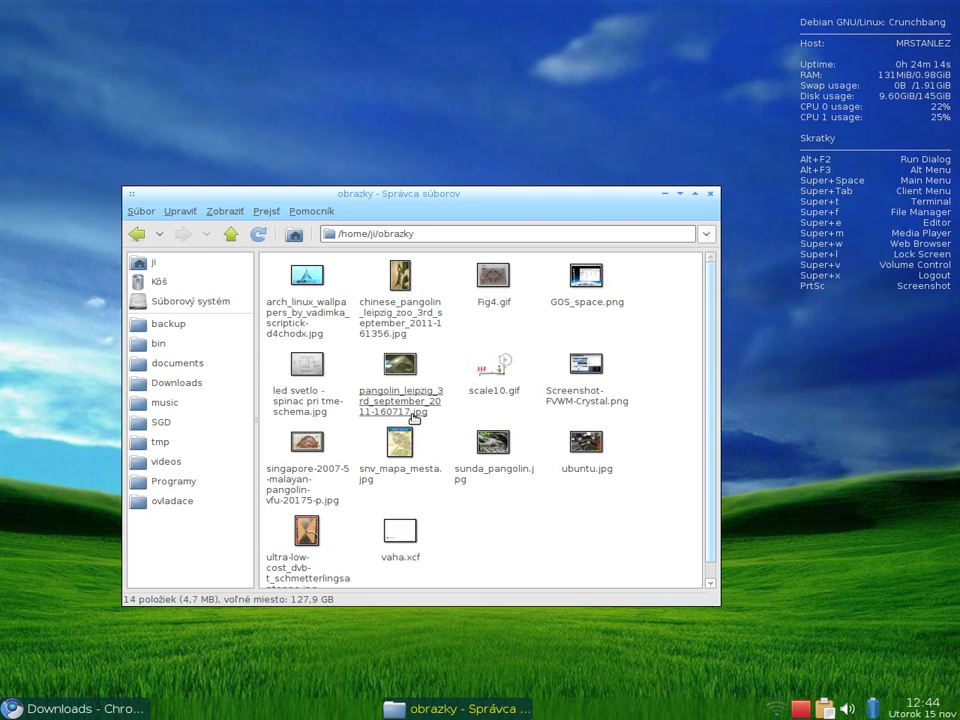
# Step: Open the Arch Linux wallpaper image with Viewnior and move its window up to uncover part of the file manager
pyautogui.rightClick(313, 282)
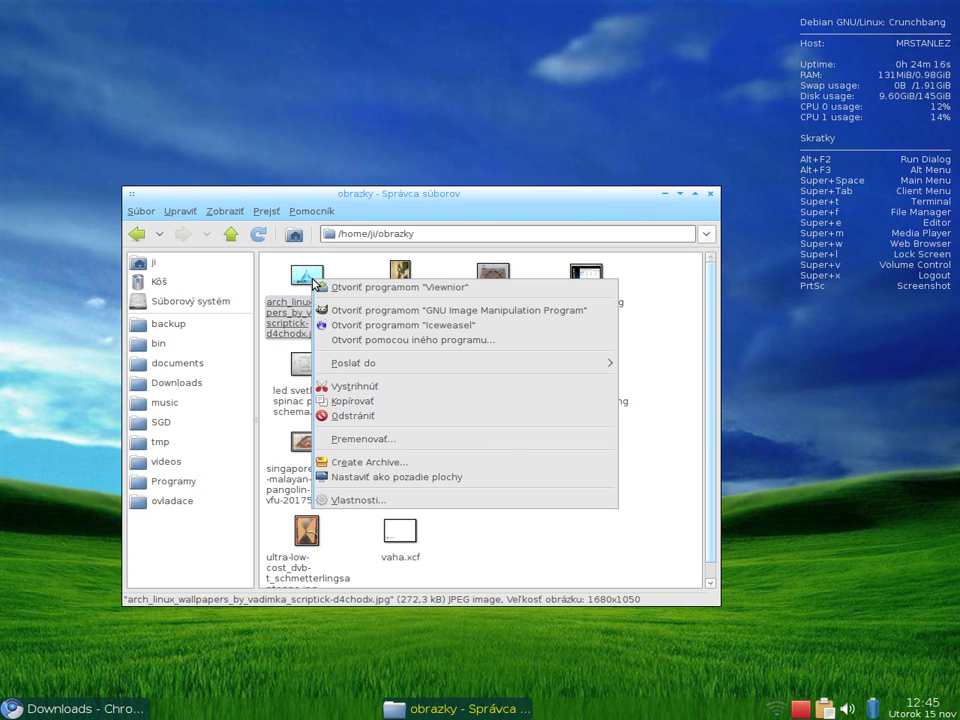
pyautogui.click(339, 286)
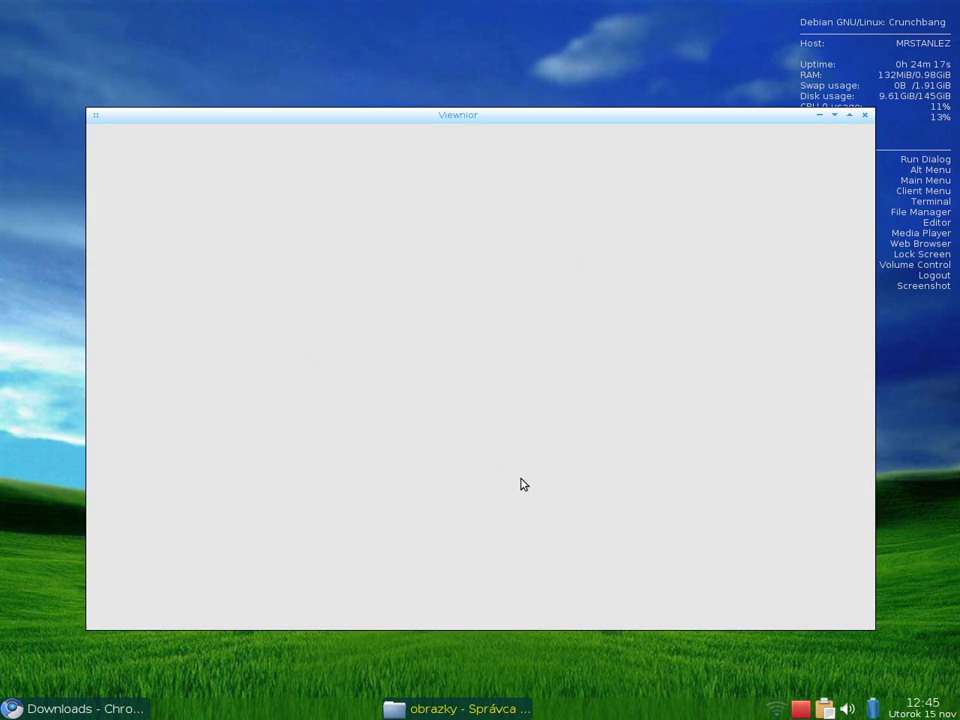
pyautogui.moveTo(577, 123); pyautogui.dragTo(458, 28)
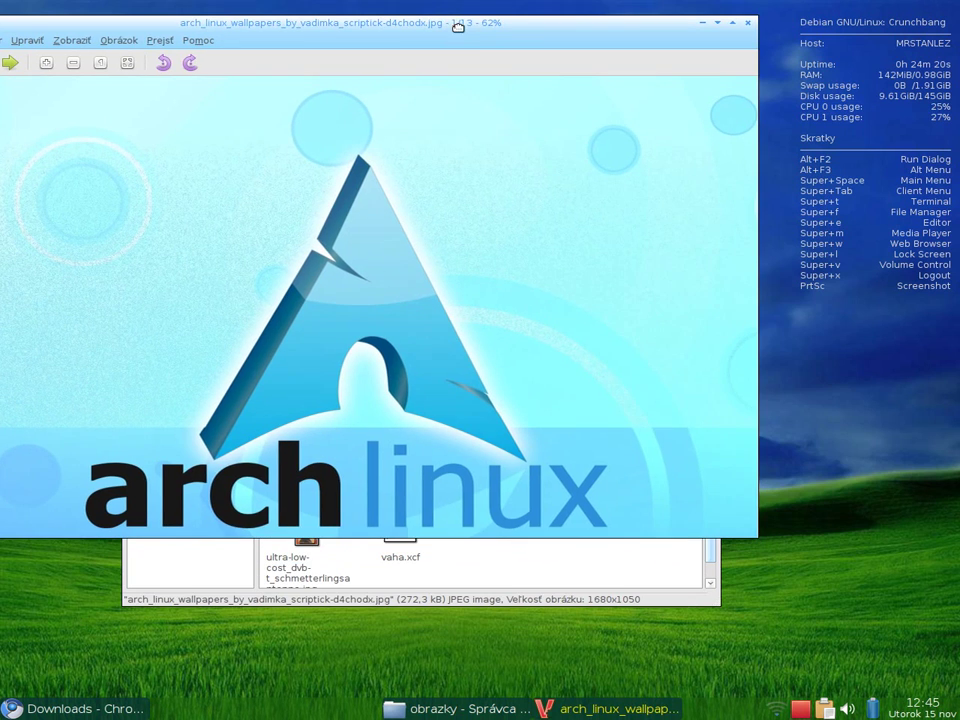
# Step: Return to the obrazky folder and open singapore-2007-5-malayan-pangolin-vfu-20175-p.jpg with Viewnior
pyautogui.click(616, 563)
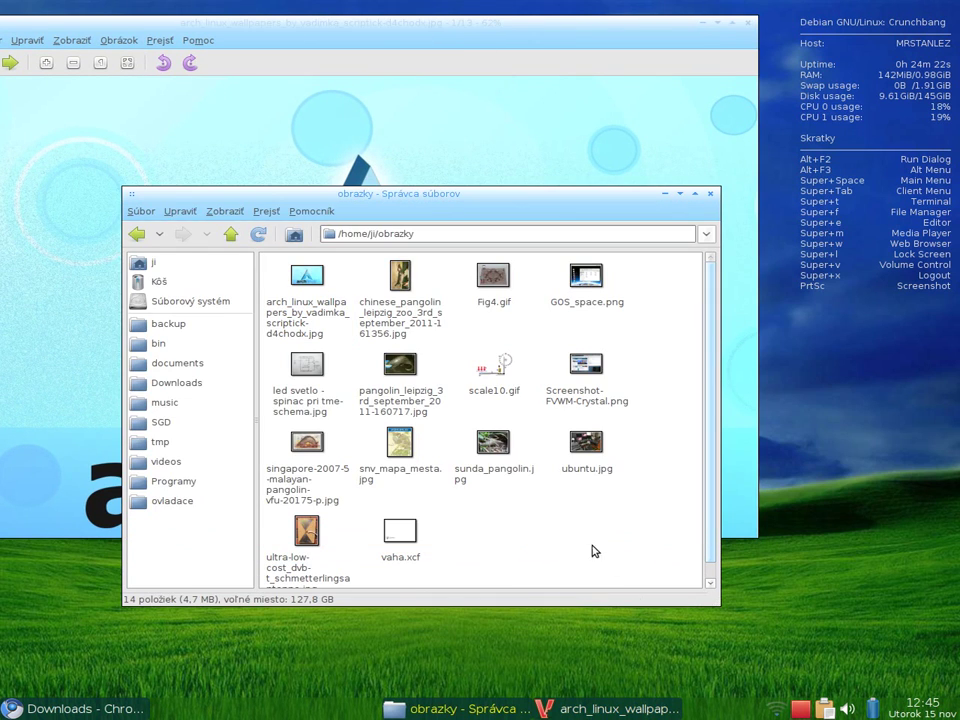
pyautogui.click(298, 446)
pyautogui.rightClick(298, 446)
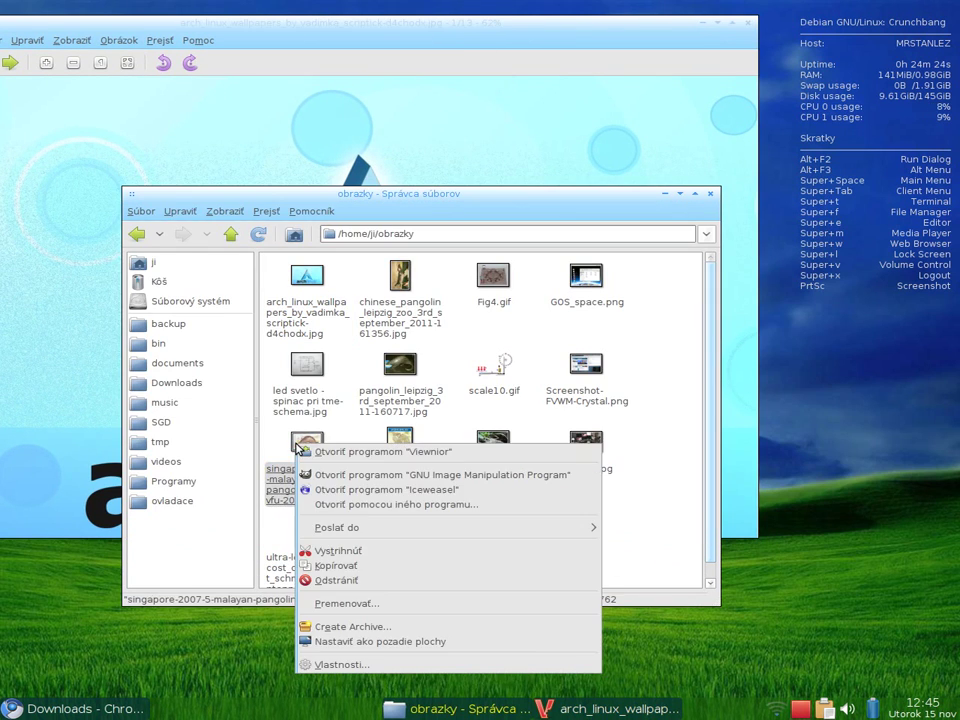
pyautogui.click(424, 459)
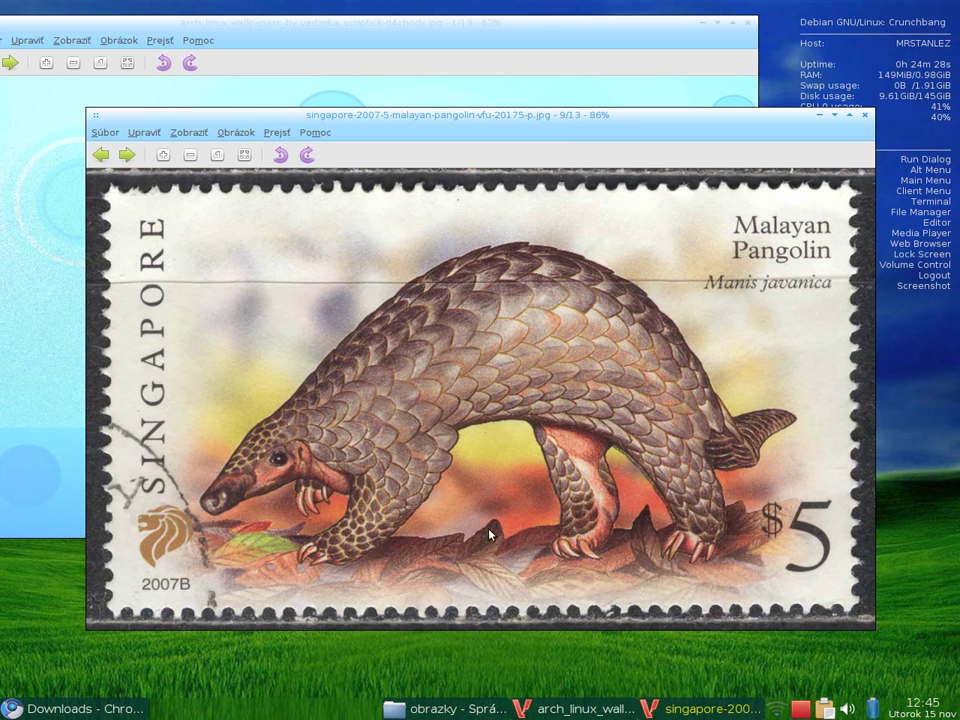